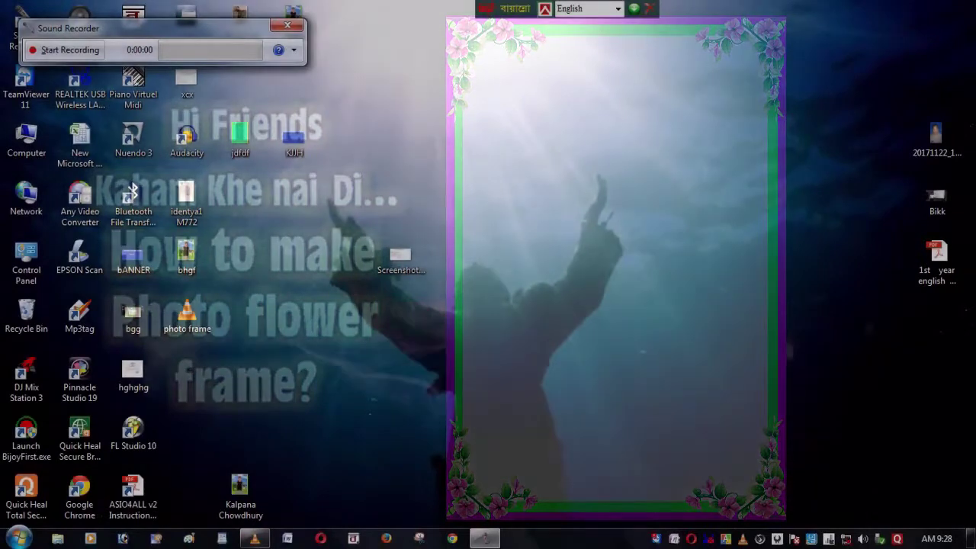
Start the Sound Recorder narration with Alt+S
key(alt+s)
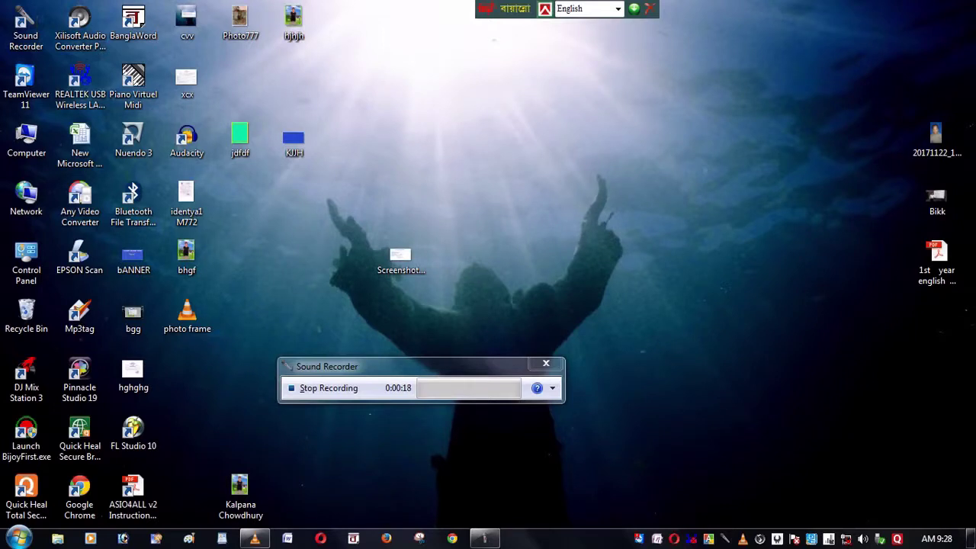
Refresh the Windows desktop repeatedly from its context menu while Photoshop loads
right_click(409, 154)
click(439, 194)
right_click(401, 157)
click(439, 198)
right_click(455, 131)
click(493, 169)
right_click(467, 144)
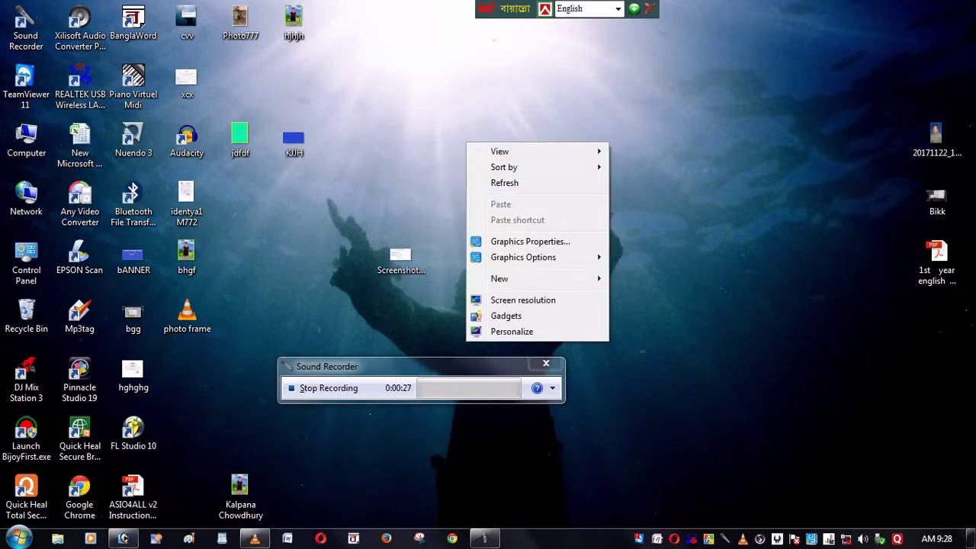
click(504, 183)
right_click(478, 151)
click(516, 191)
right_click(471, 142)
click(496, 181)
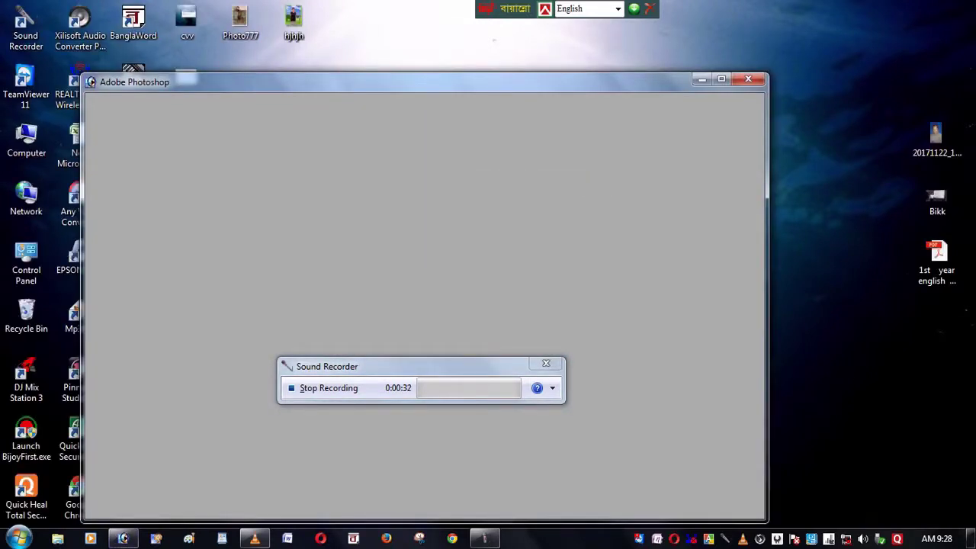
right_click(764, 6)
click(793, 44)
right_click(766, 22)
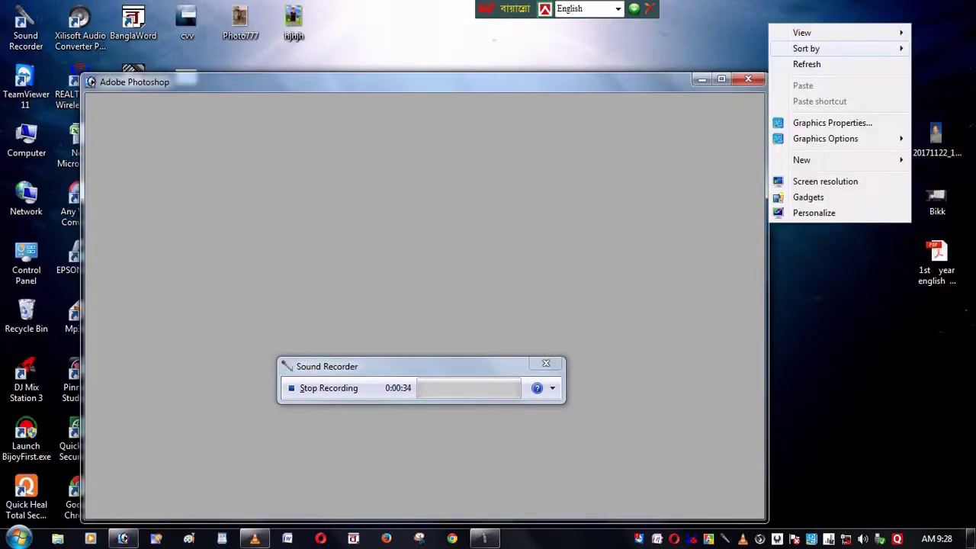
click(793, 63)
right_click(825, 50)
click(863, 90)
right_click(831, 52)
click(870, 94)
right_click(833, 72)
click(871, 113)
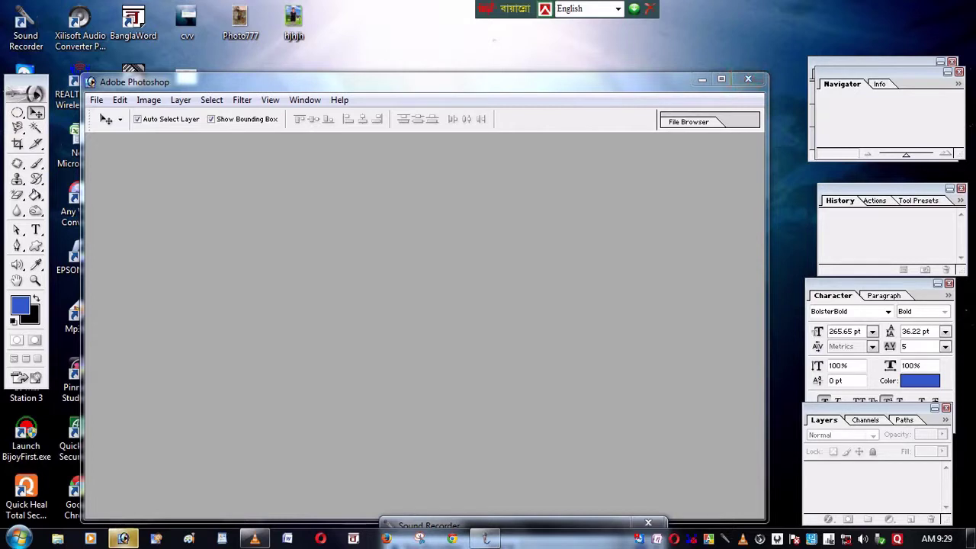
Maximize Photoshop and create a new A4 document (210 × 297 mm, 300 ppi), centred in the workspace
click(722, 78)
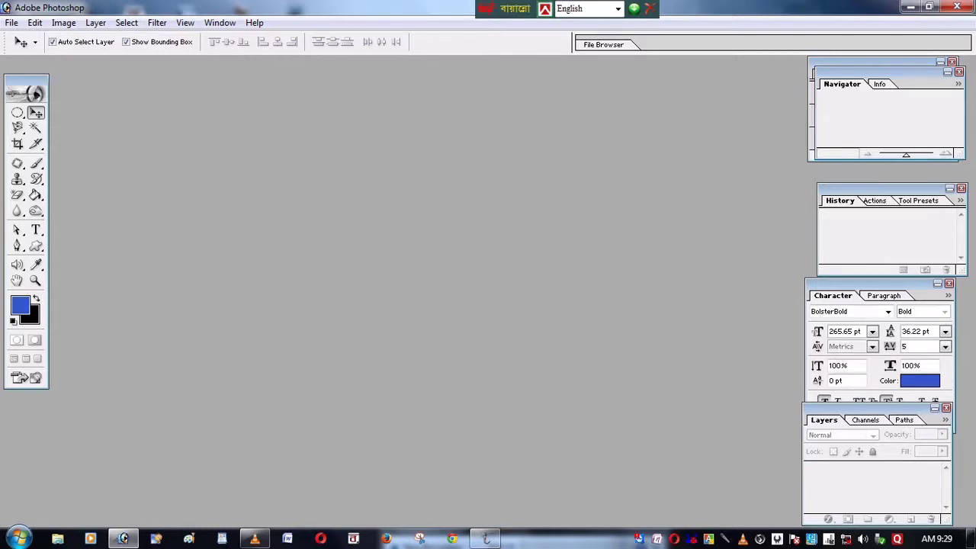
key(ctrl+n)
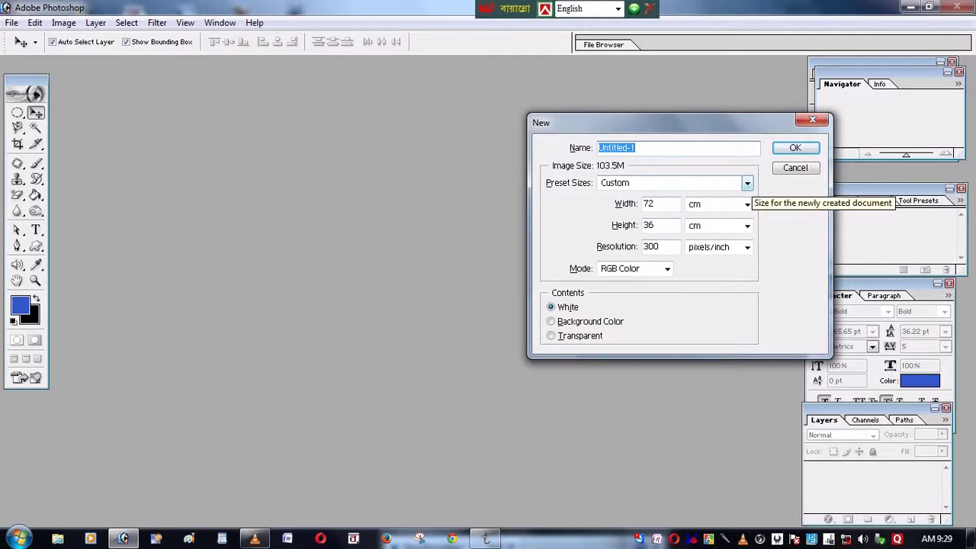
click(747, 184)
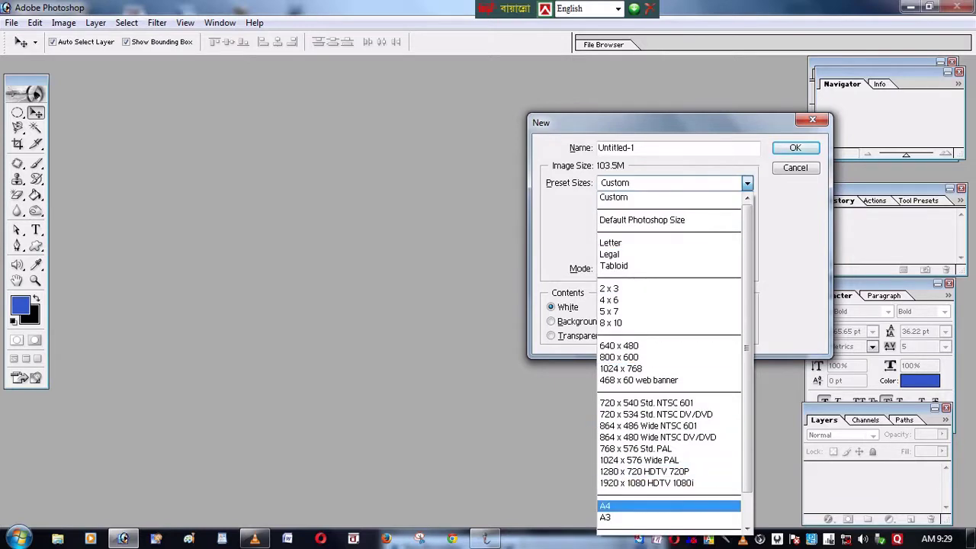
key(Return)
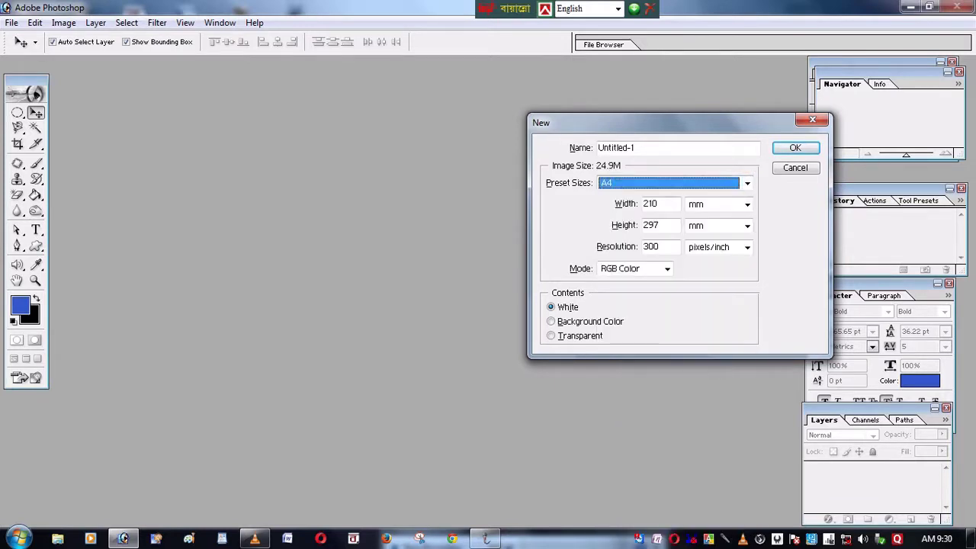
key(Return)
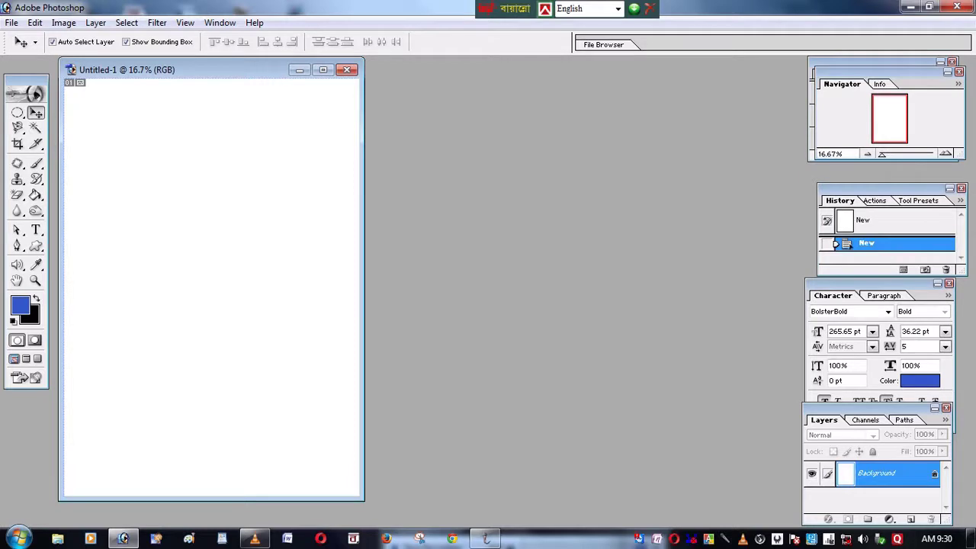
drag(228, 89, 491, 96)
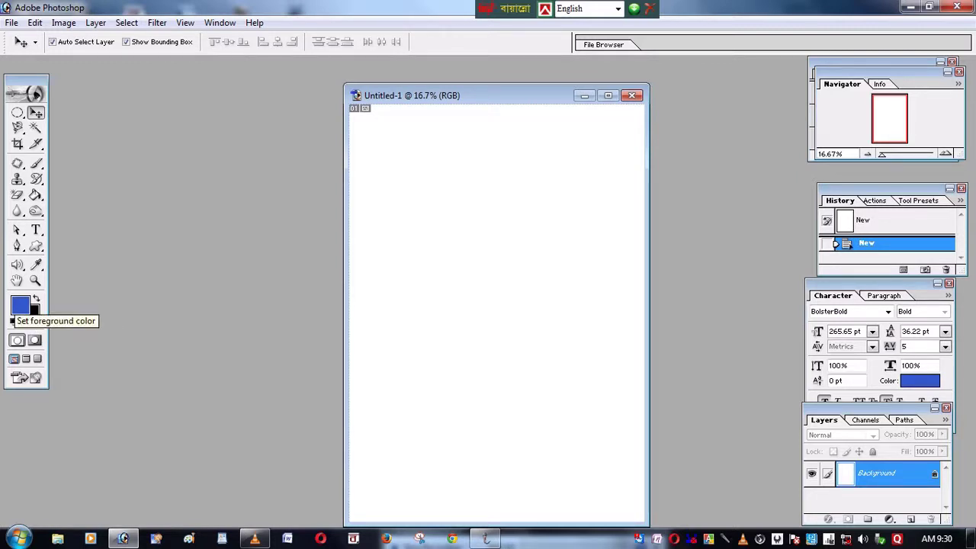
Set the foreground colour to magenta E514ED
click(20, 306)
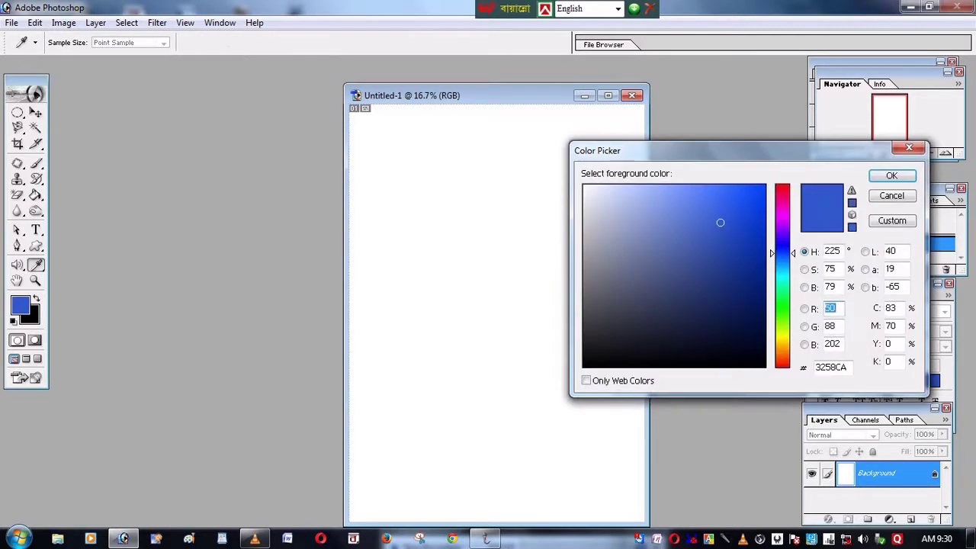
drag(686, 150, 451, 174)
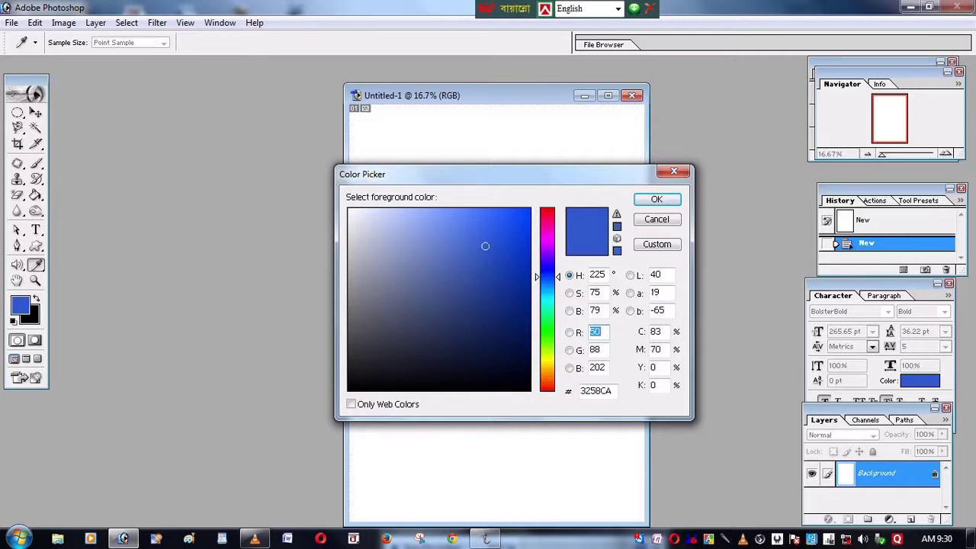
click(547, 239)
click(514, 229)
click(516, 221)
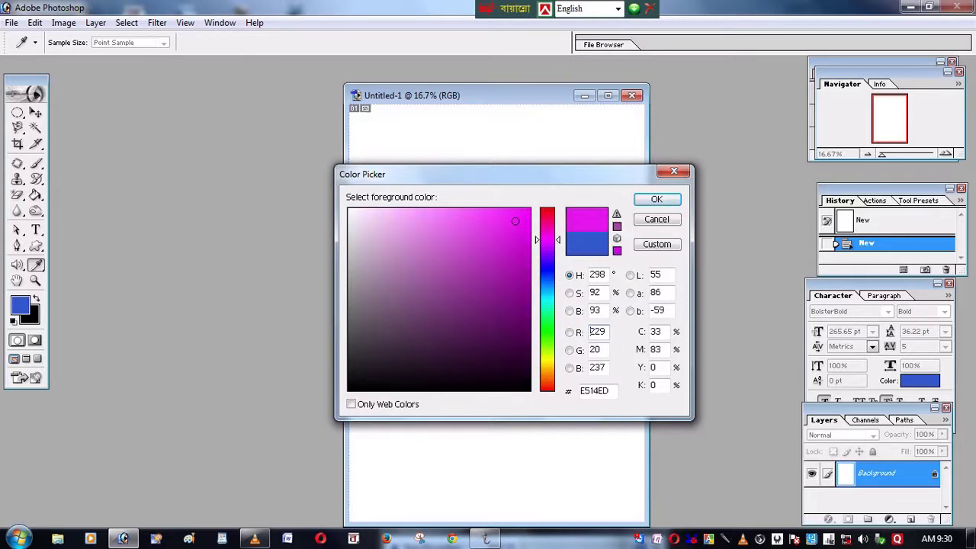
click(657, 199)
Fill the whole white canvas with magenta using the Paint Bucket
key(v)
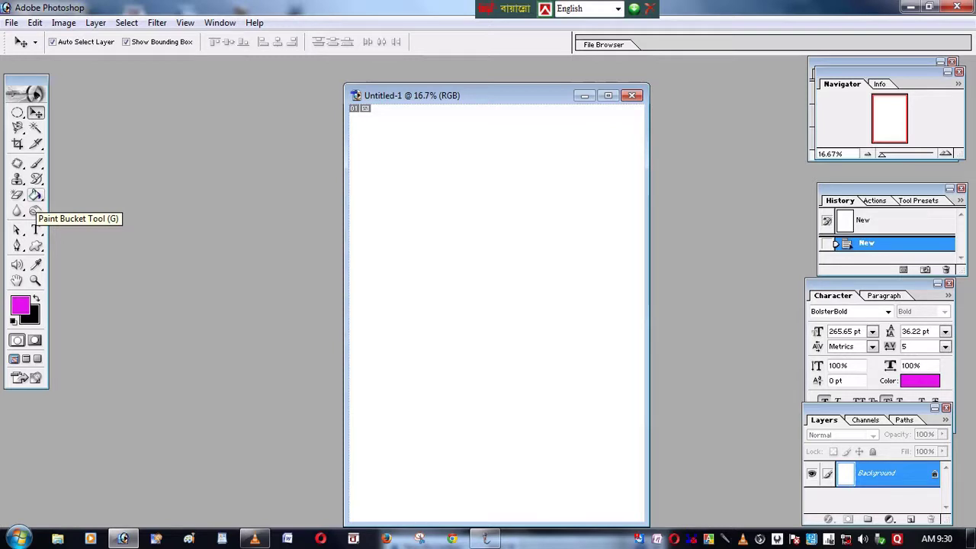
click(36, 195)
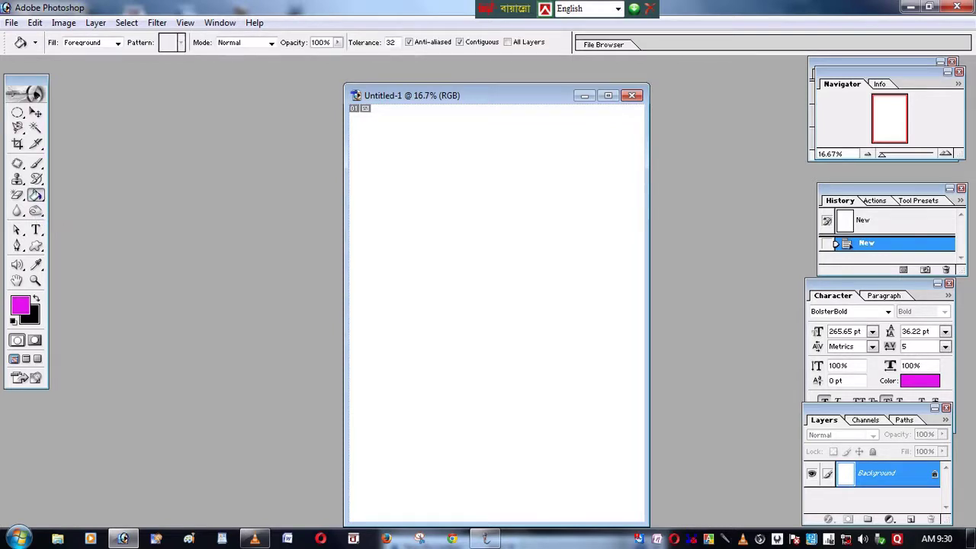
right_click(36, 195)
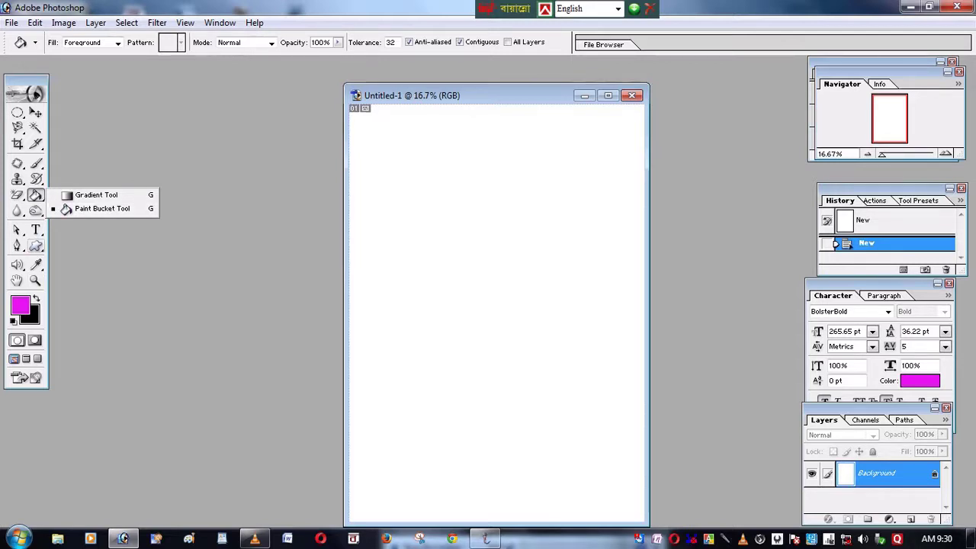
click(102, 209)
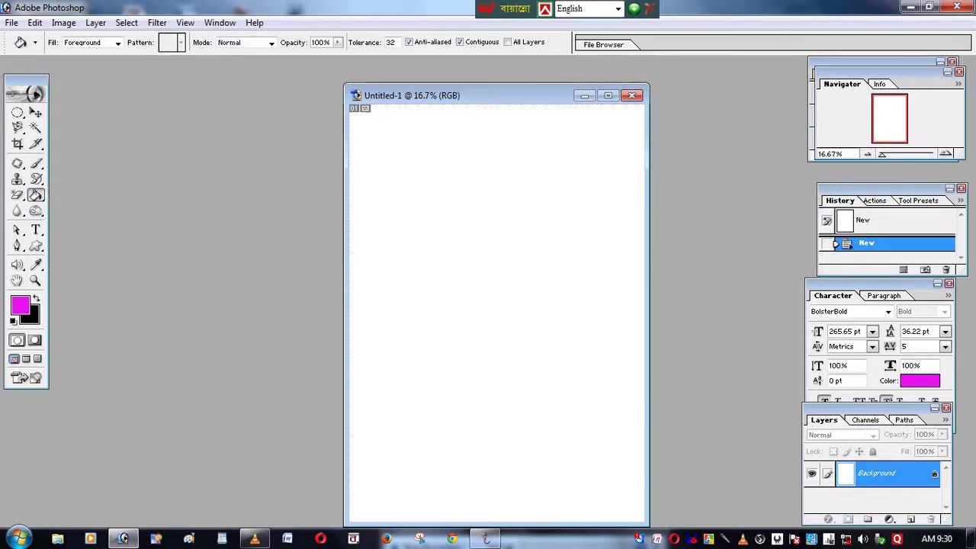
click(496, 313)
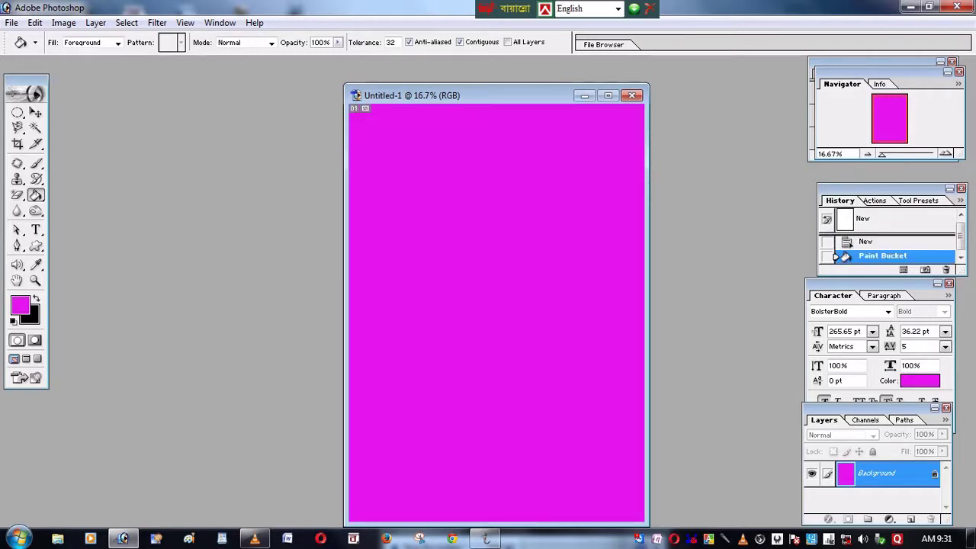
drag(488, 95, 483, 86)
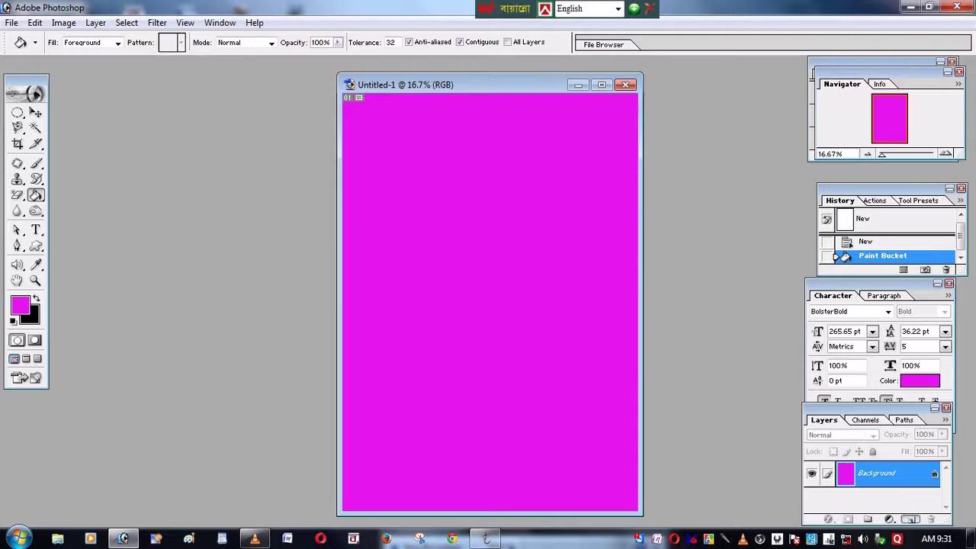
Add Layer 1 and draw a rectangular marquee selection just inside the canvas edges
click(910, 520)
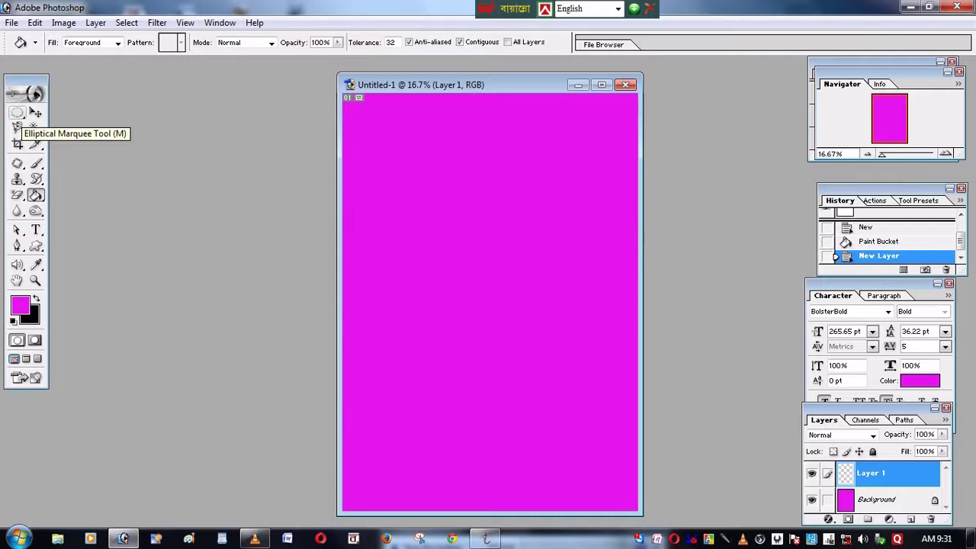
click(17, 114)
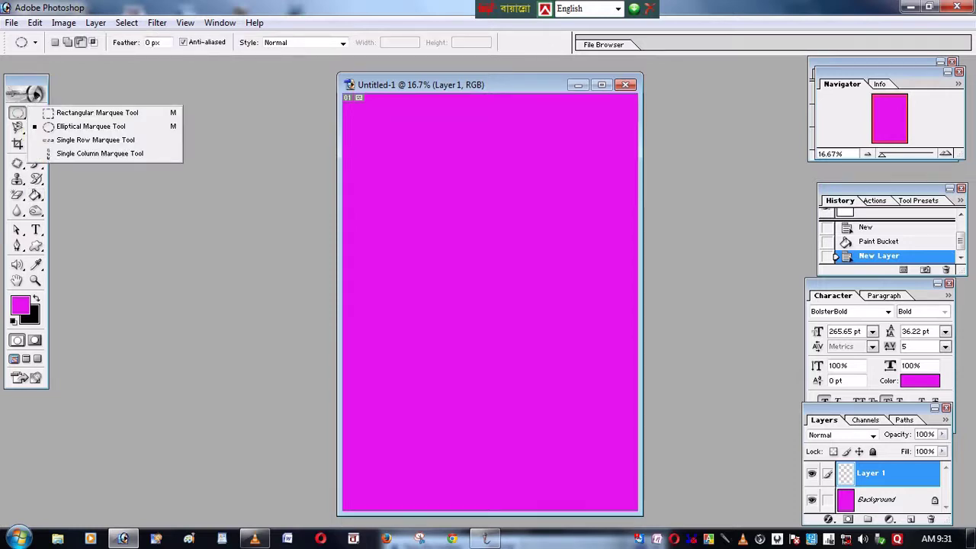
click(97, 112)
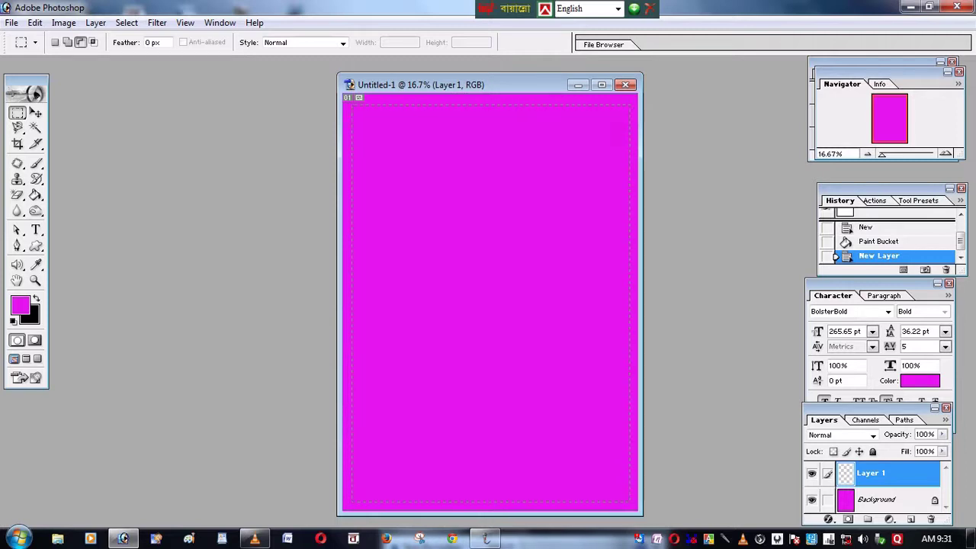
drag(636, 505, 631, 503)
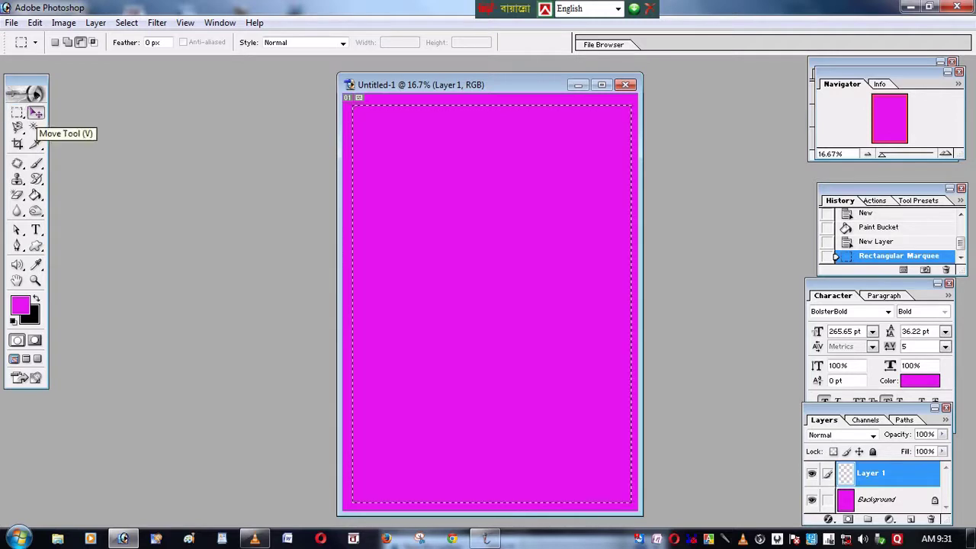
click(35, 112)
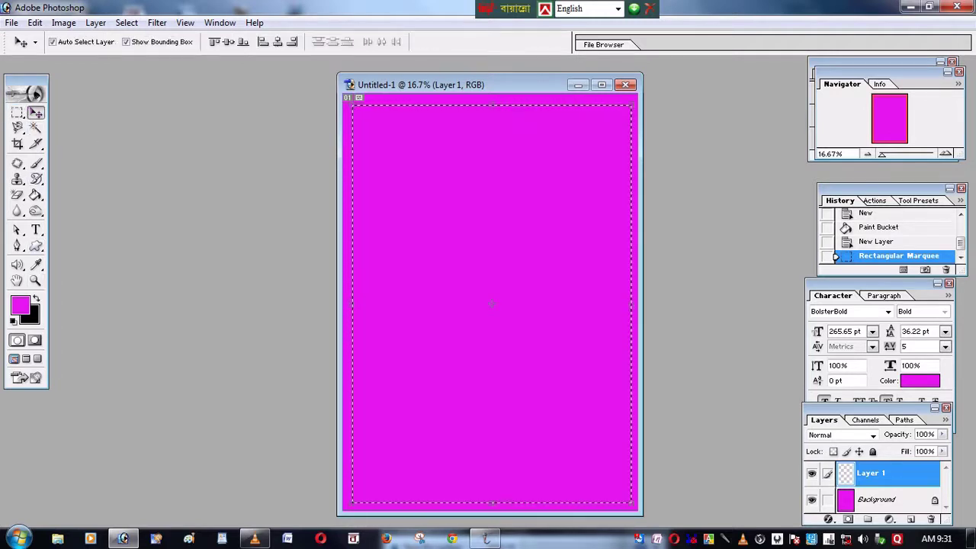
Set the foreground colour to a bright, saturated green
click(20, 306)
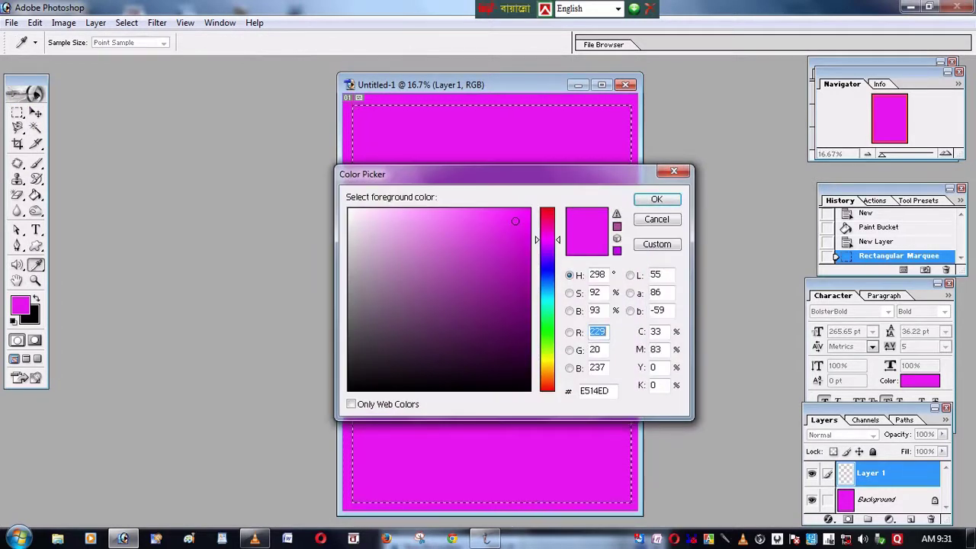
click(548, 326)
drag(516, 222, 523, 215)
double_click(593, 331)
key(Return)
Paint-bucket the inset selection on Layer 1 green, leaving a magenta border
key(v)
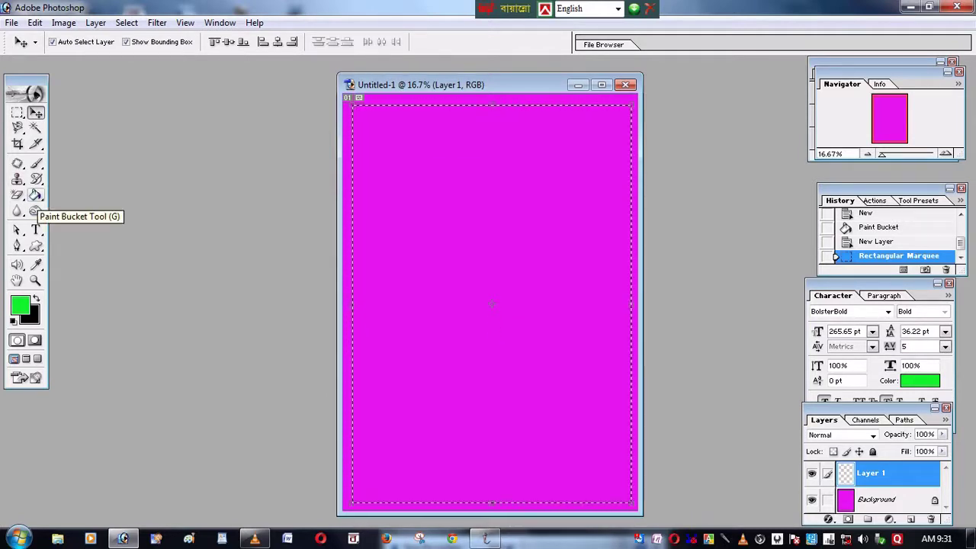
click(35, 196)
click(35, 196)
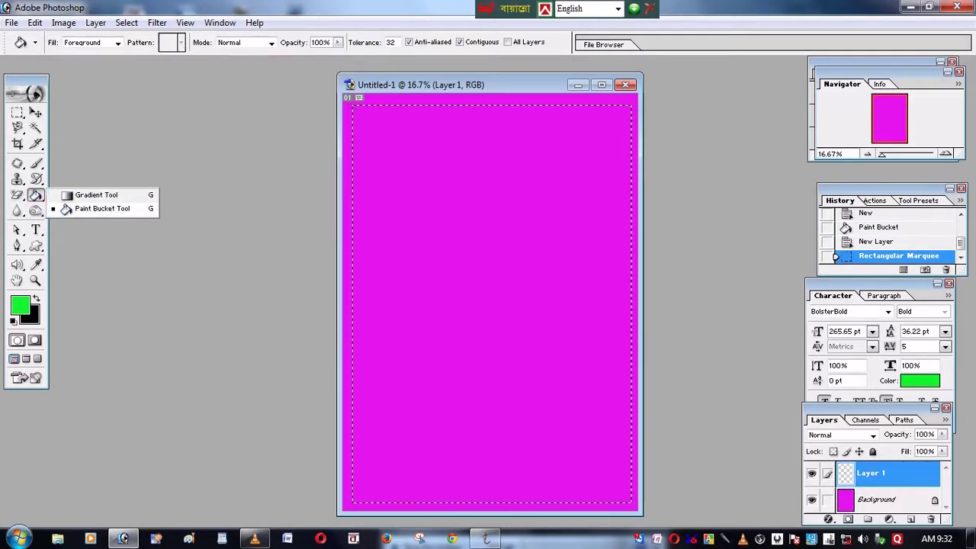
key(Escape)
click(492, 306)
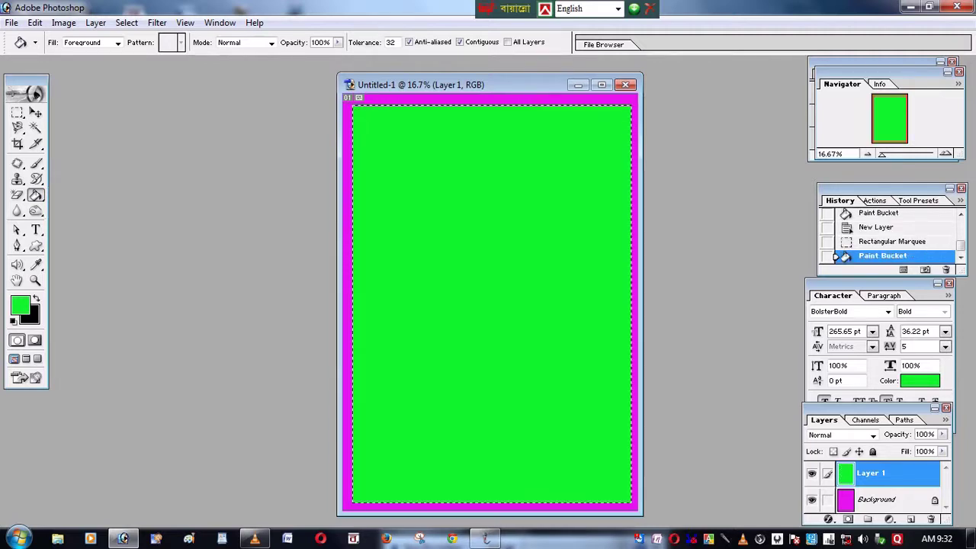
click(35, 112)
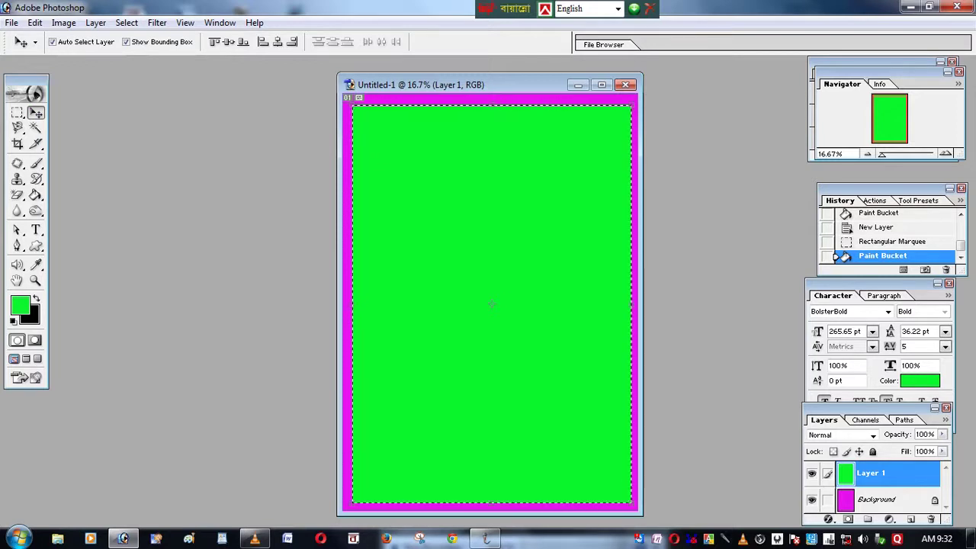
Free-transform the green panel, stretching it slightly left, up and down, and apply it
key(ctrl+t)
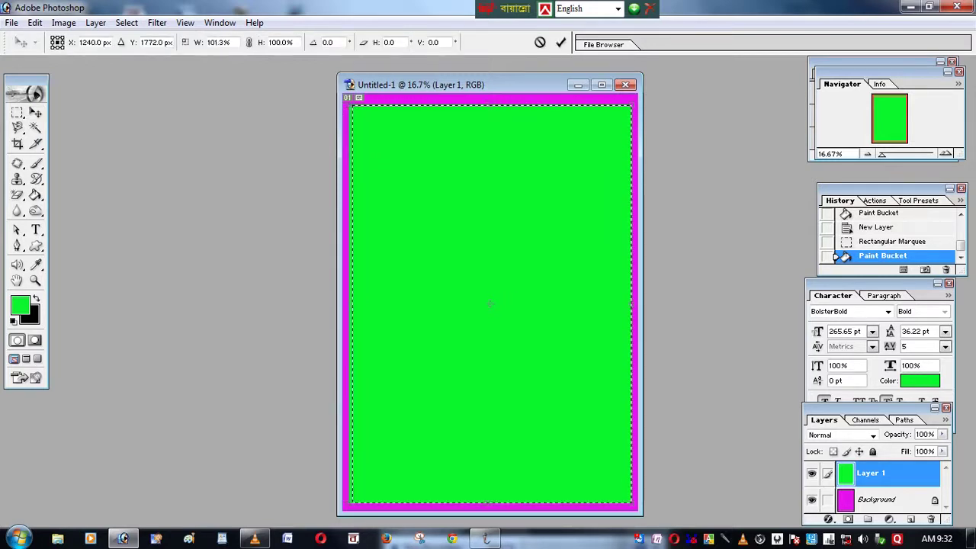
drag(352, 304, 350, 303)
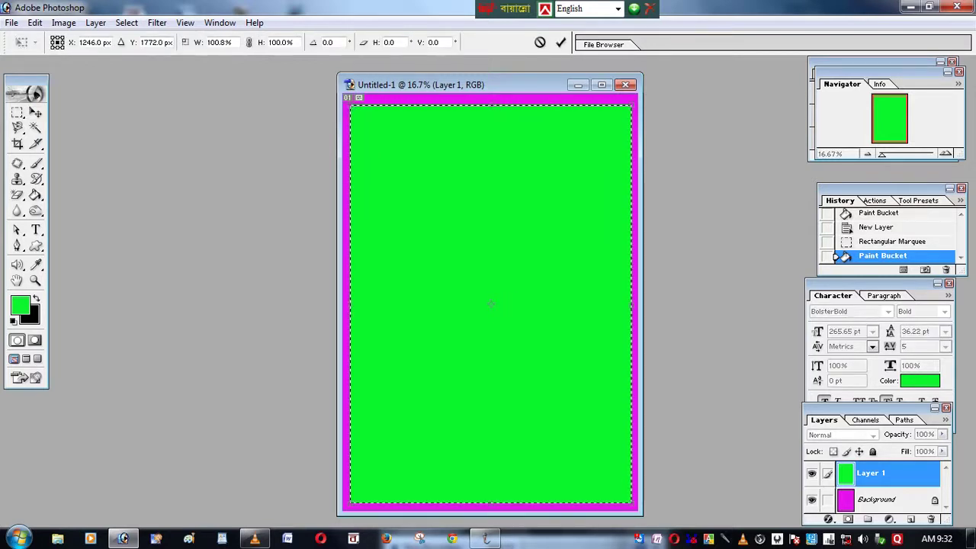
drag(491, 106, 491, 99)
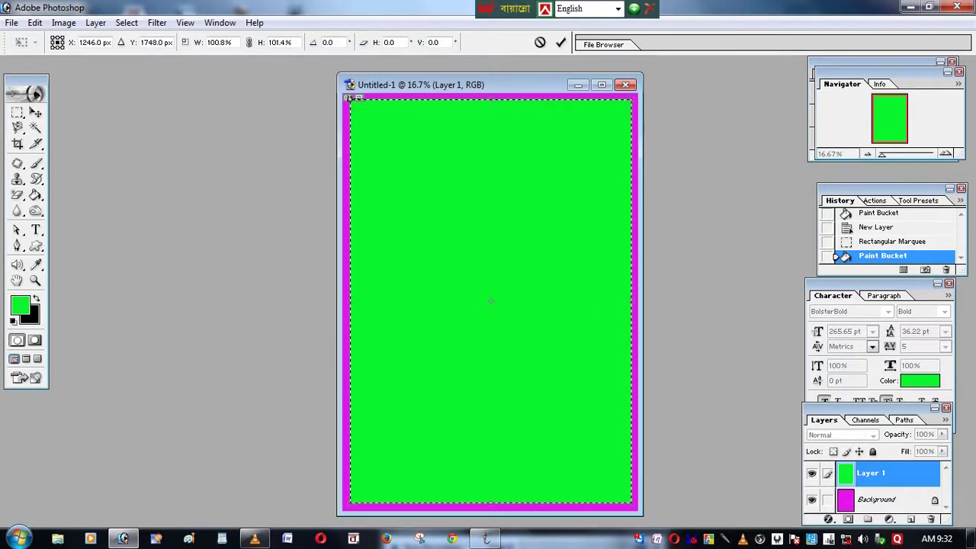
drag(350, 503, 352, 510)
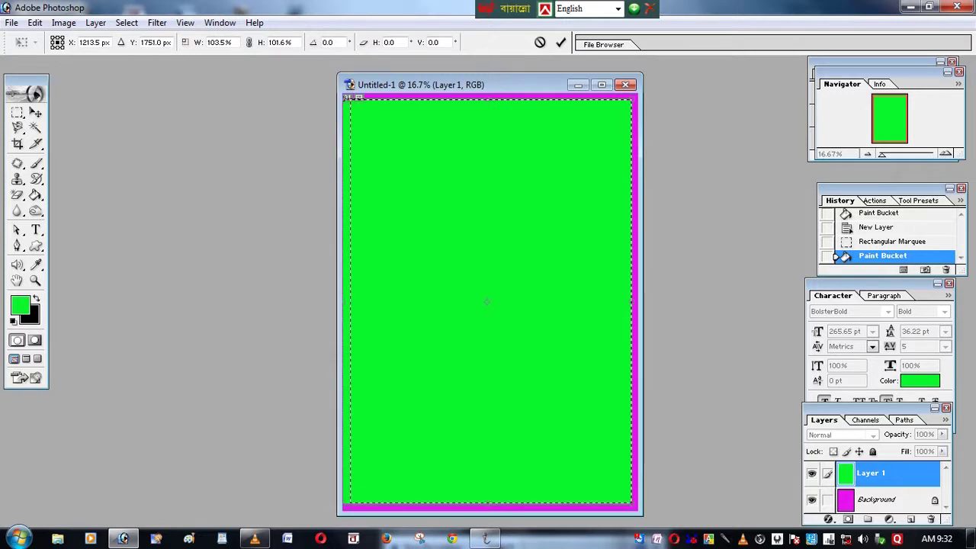
key(Left)
key(Left)
key(Left)
drag(490, 305, 489, 303)
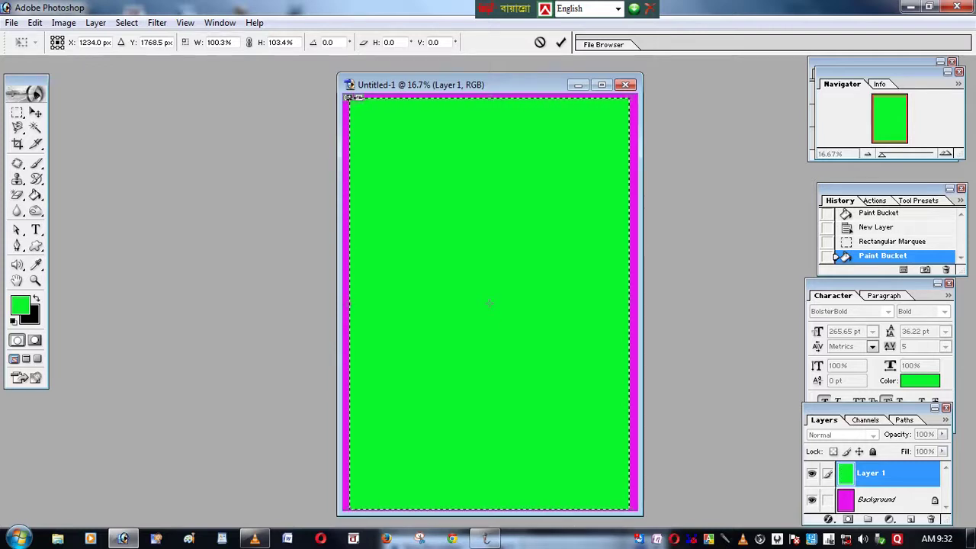
drag(338, 516, 291, 526)
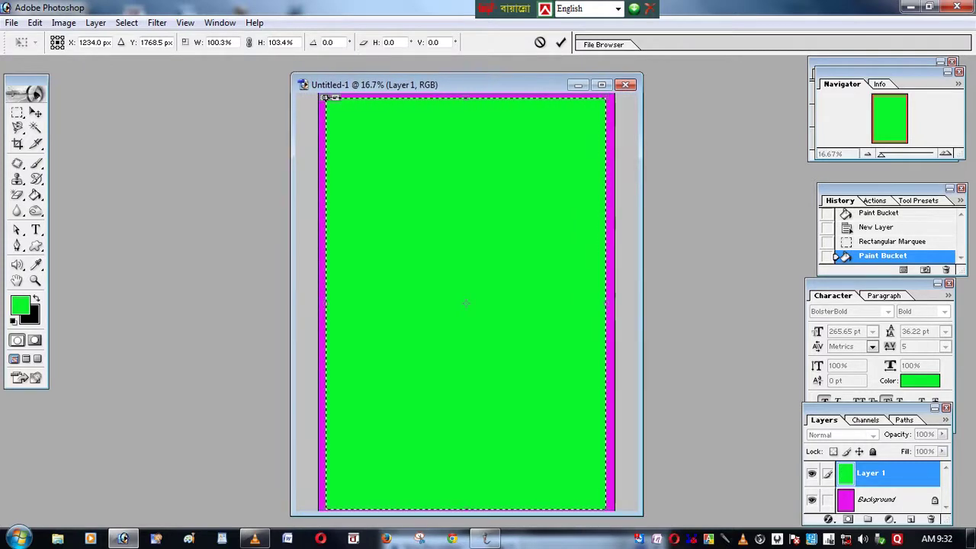
drag(328, 101, 328, 106)
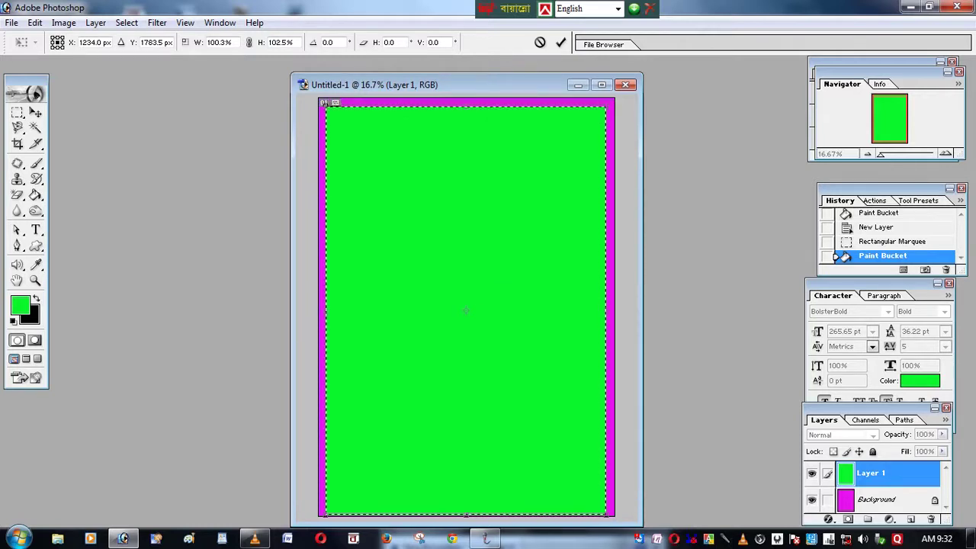
drag(328, 103, 325, 100)
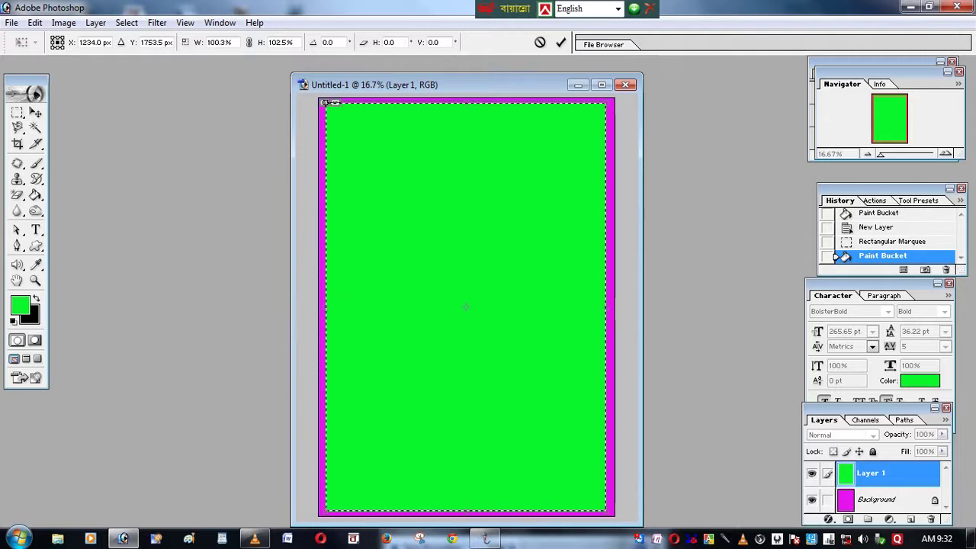
drag(328, 101, 326, 102)
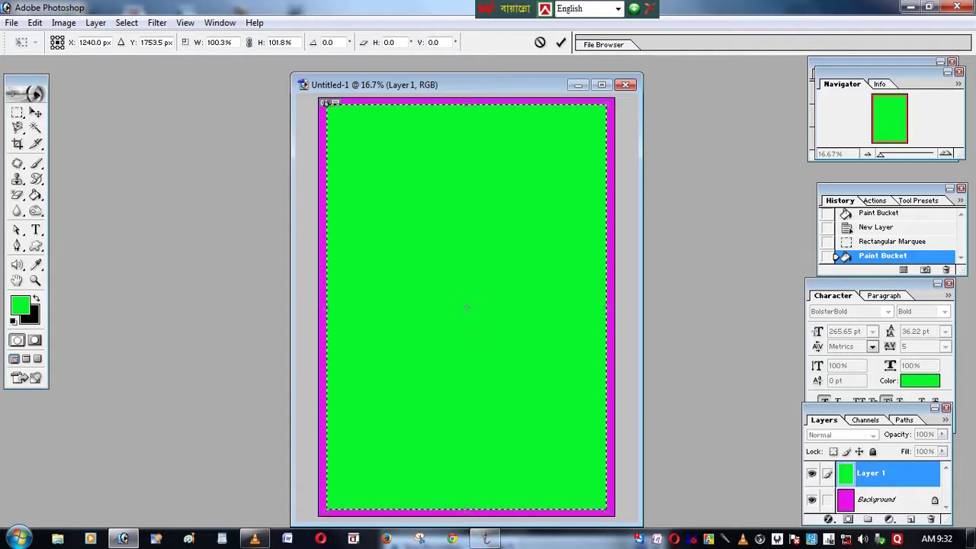
key(m)
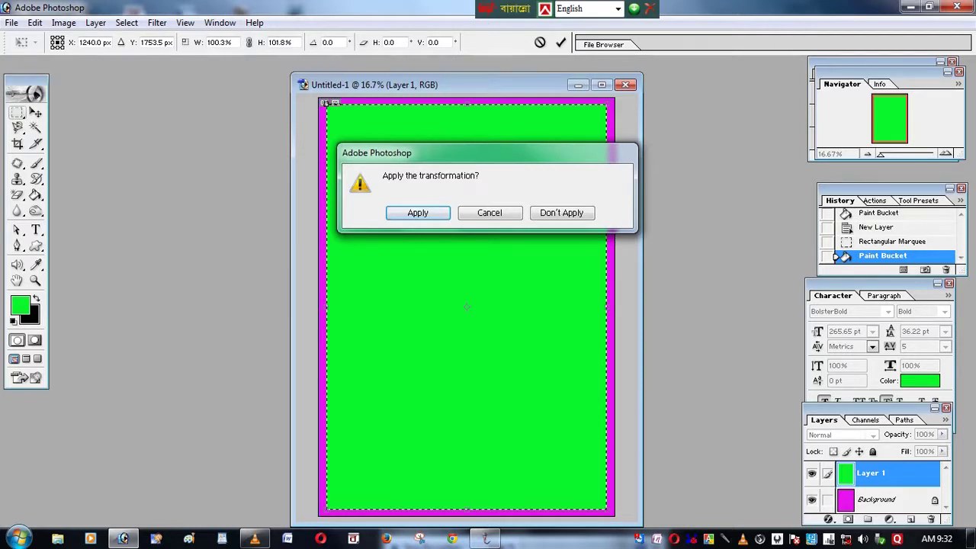
key(Return)
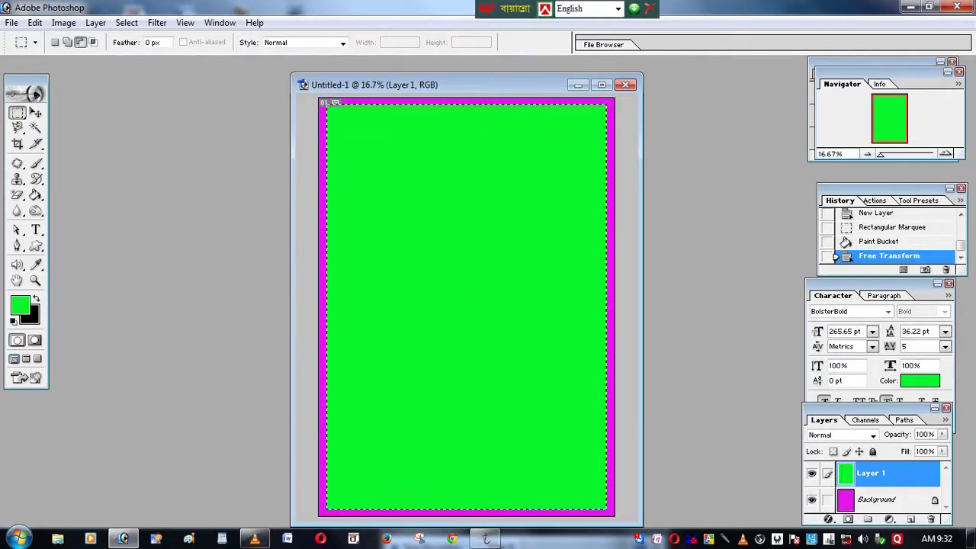
Notch all four green panel corners with the Elliptical Marquee, then deselect
click(17, 112)
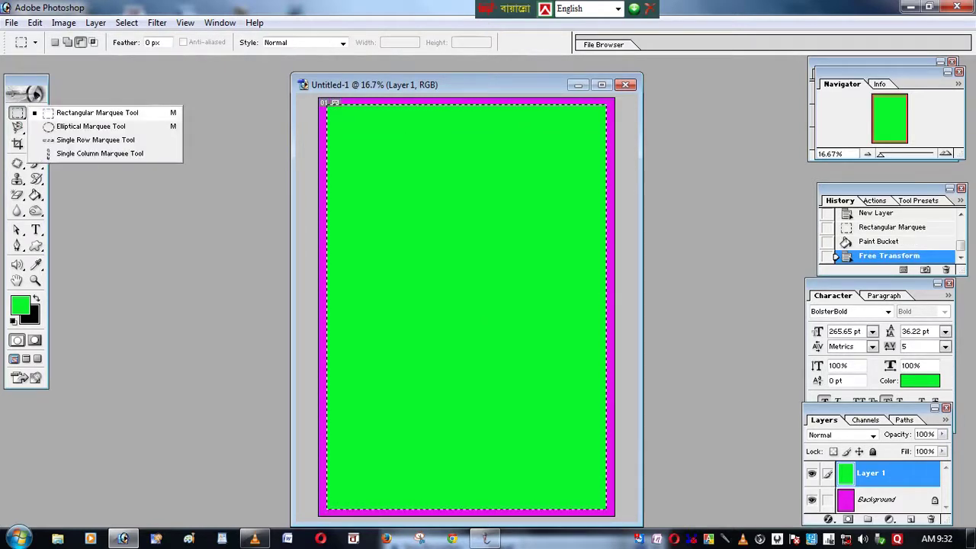
click(91, 126)
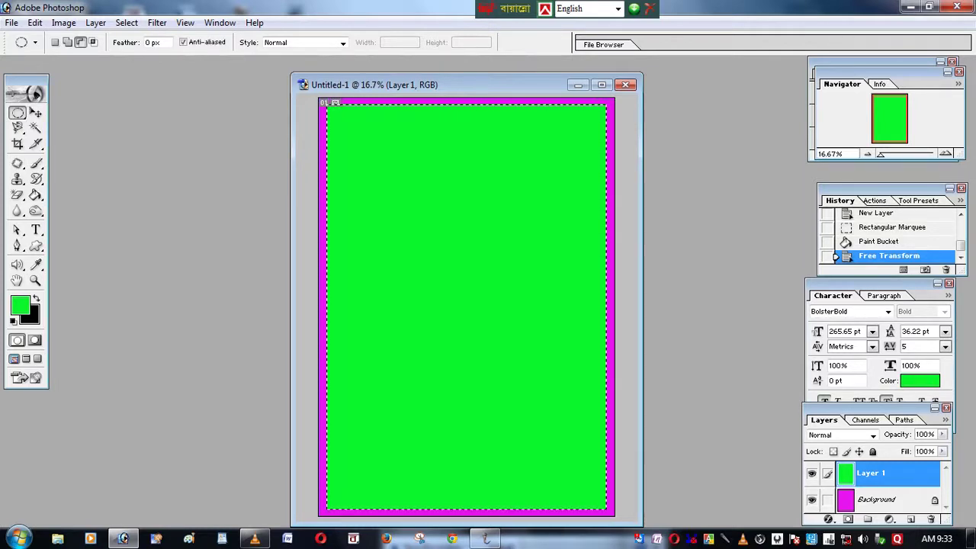
drag(600, 103, 609, 116)
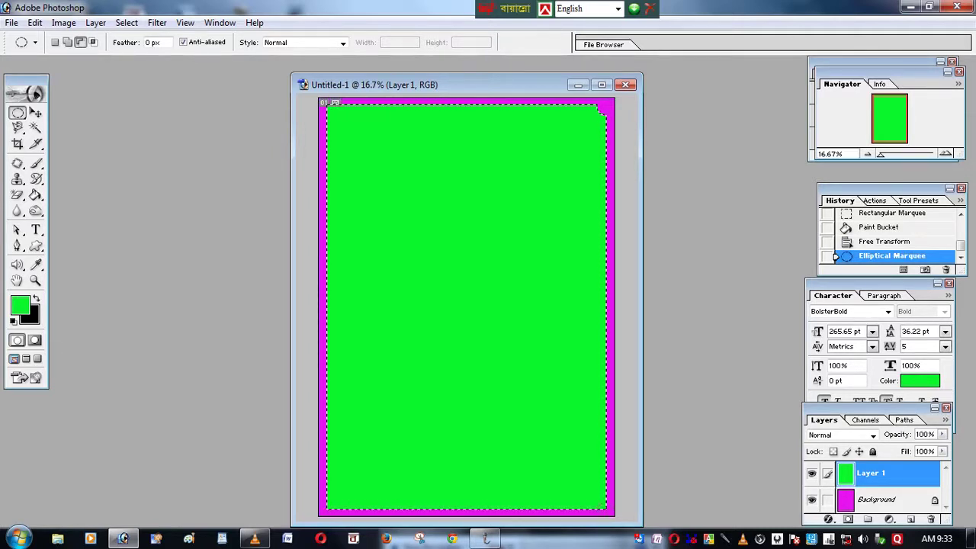
drag(598, 500, 609, 511)
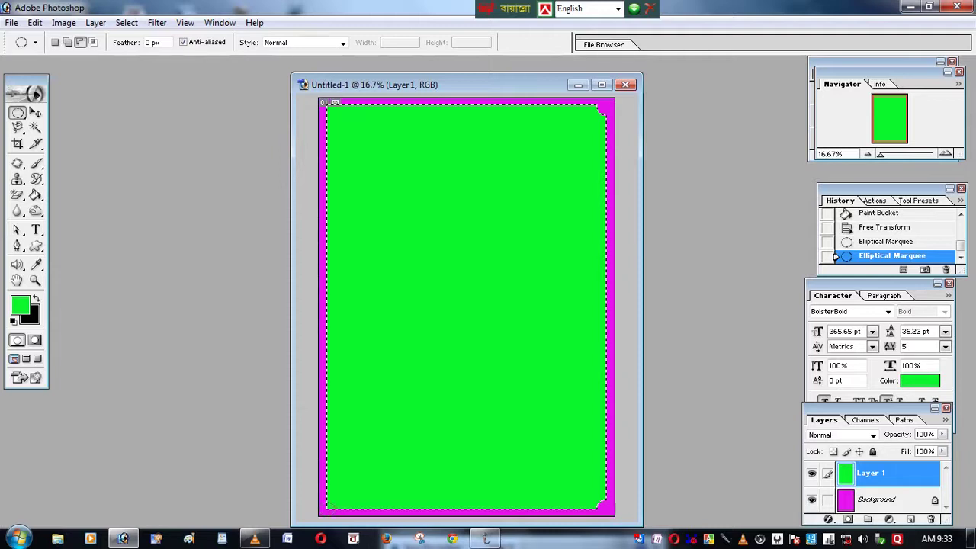
drag(320, 500, 333, 513)
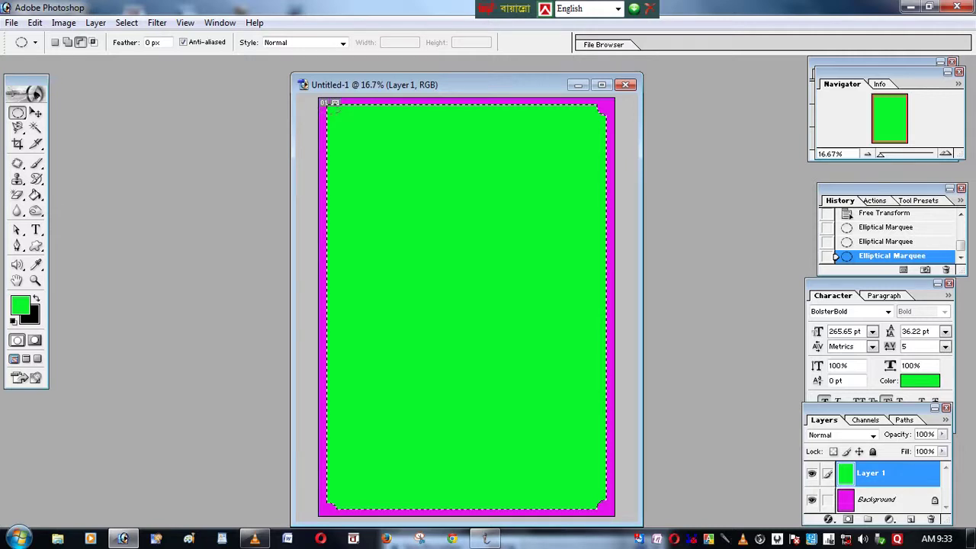
drag(322, 99, 334, 102)
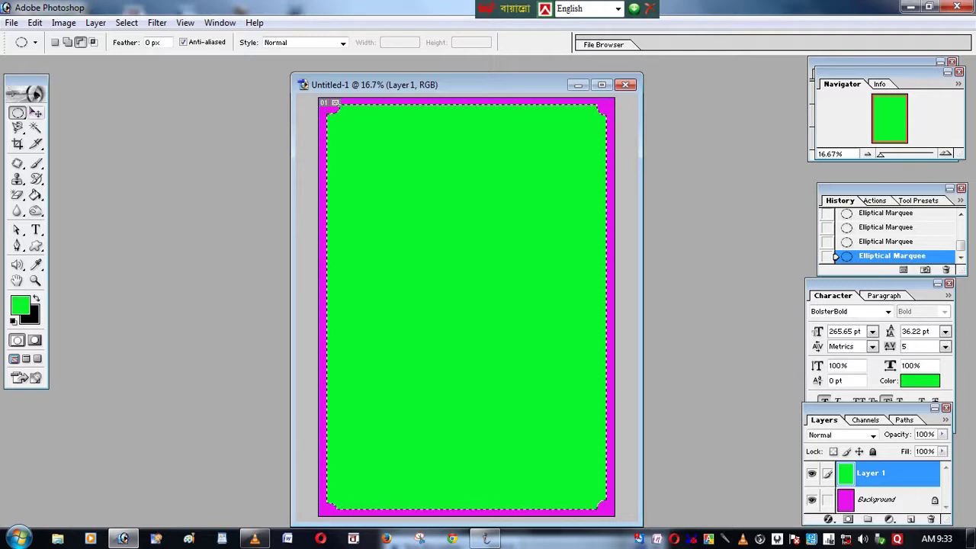
right_click(353, 133)
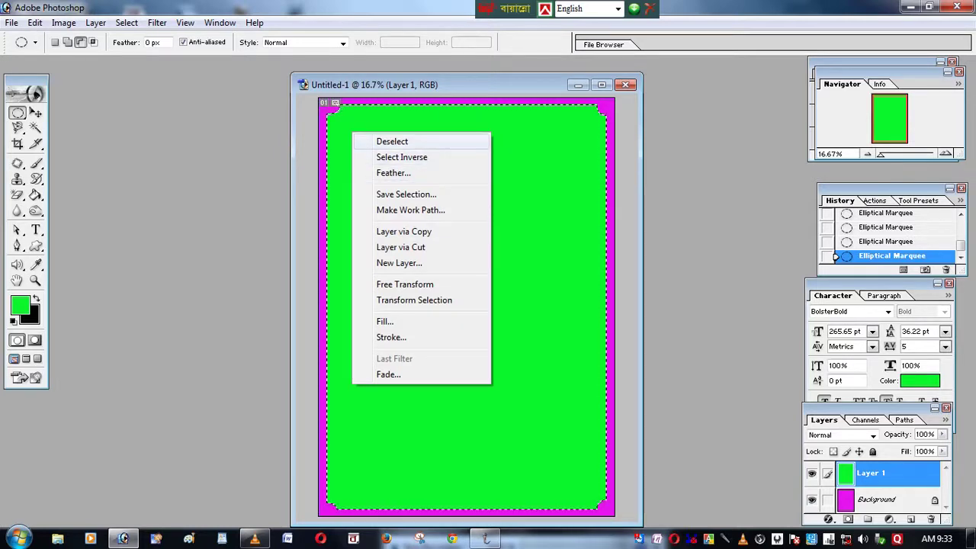
click(392, 142)
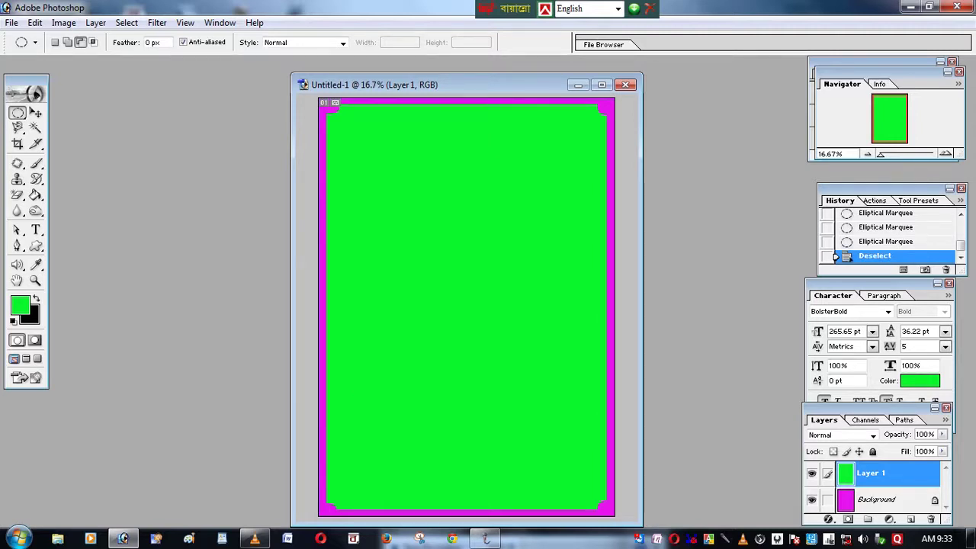
drag(400, 85, 468, 74)
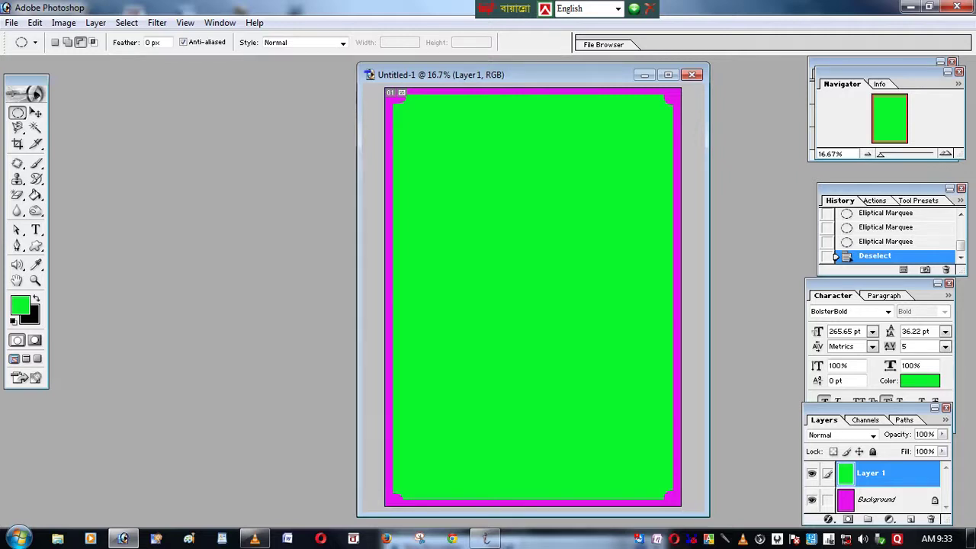
Add Layer 2 and draw a rectangular selection inside the green panel
key(ctrl+shift+alt+n)
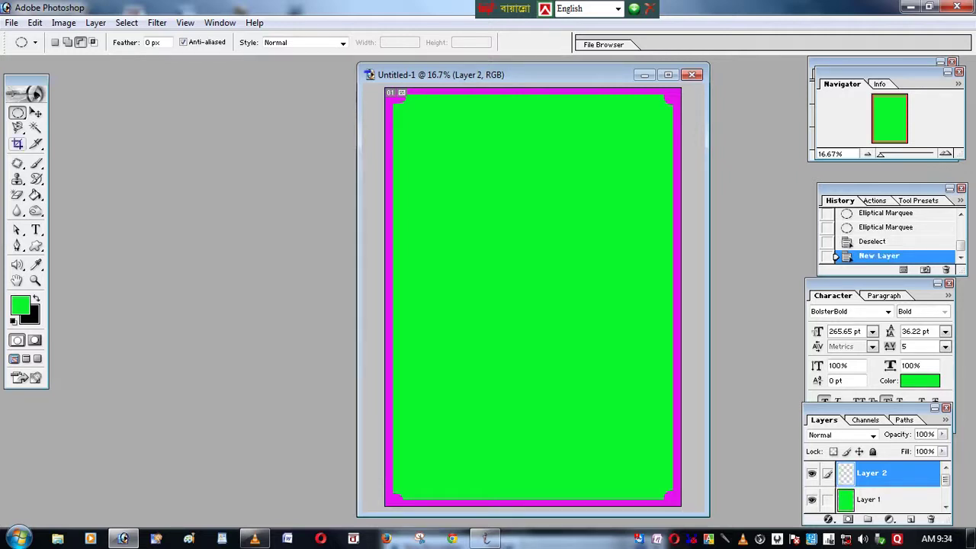
click(17, 112)
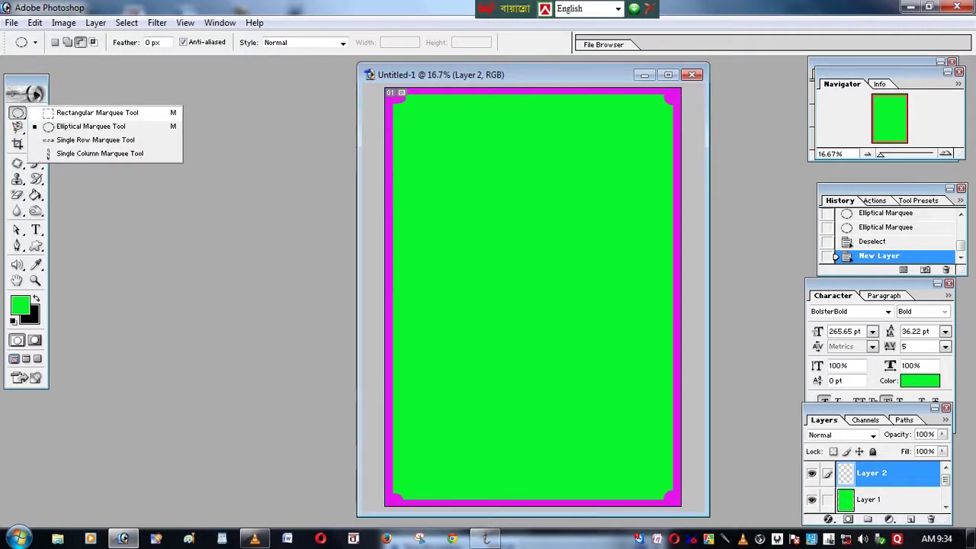
click(97, 112)
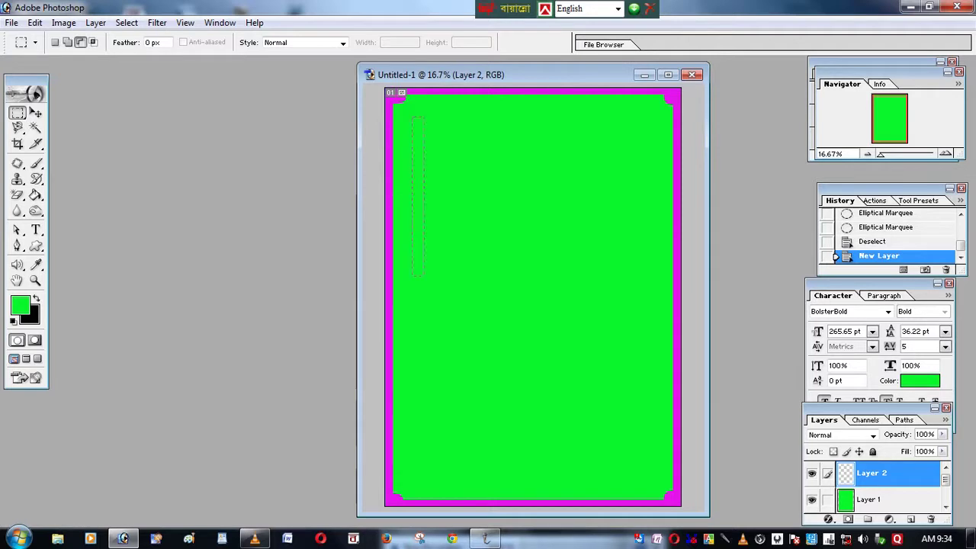
drag(653, 486, 658, 486)
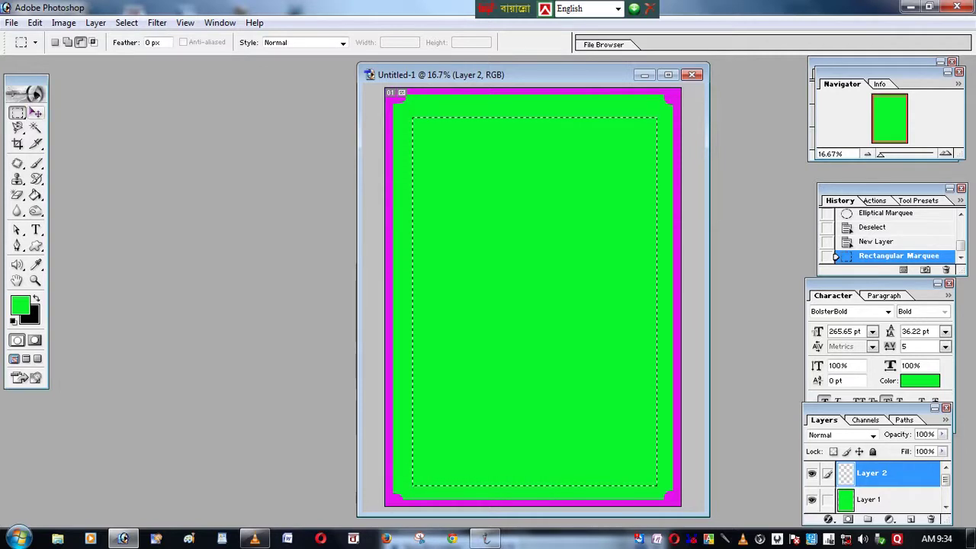
click(35, 112)
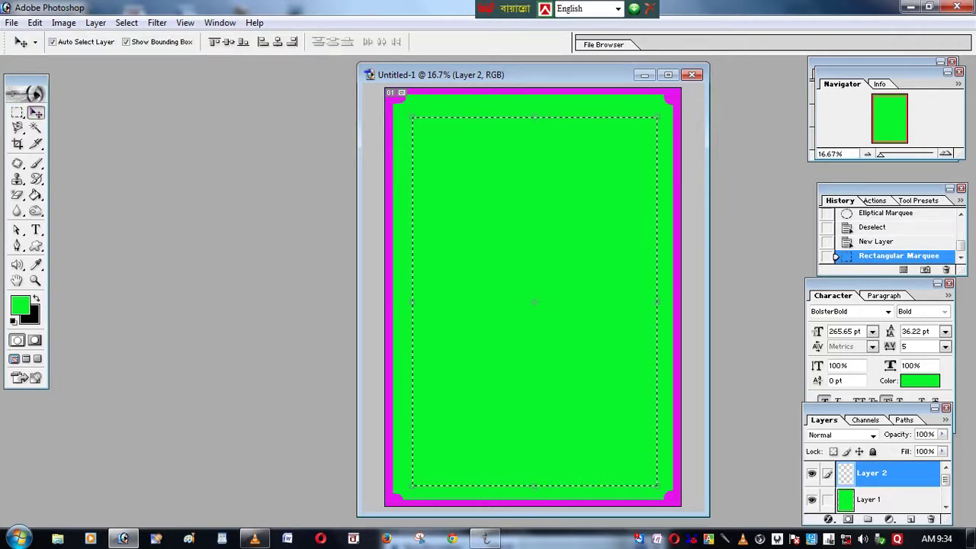
click(535, 302)
key(Return)
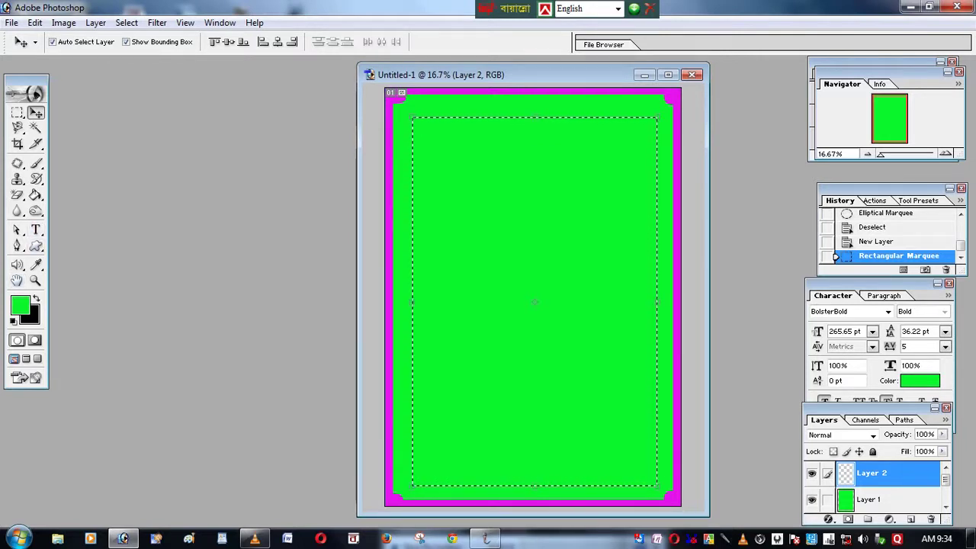
Fill the inner rectangle with off-white E8F1EA using the Paint Bucket
click(20, 305)
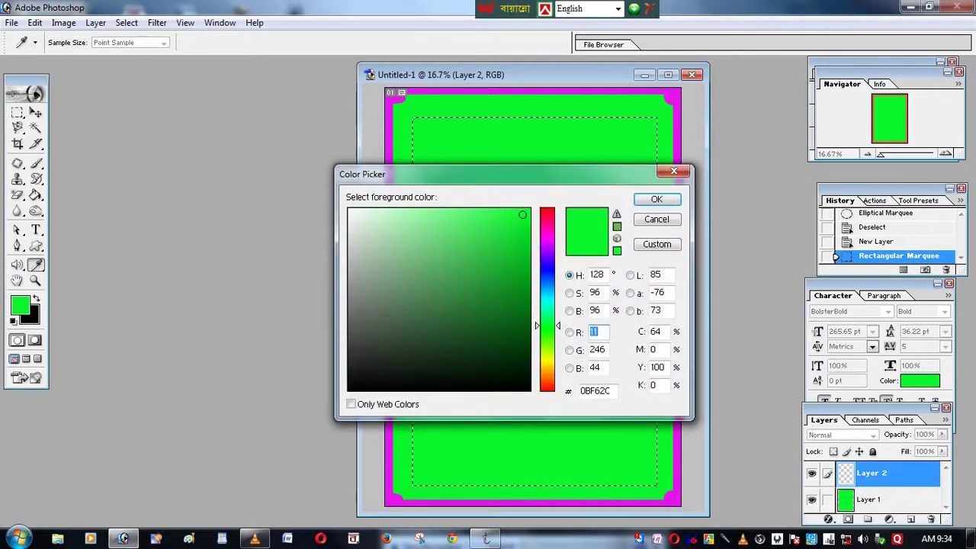
click(355, 218)
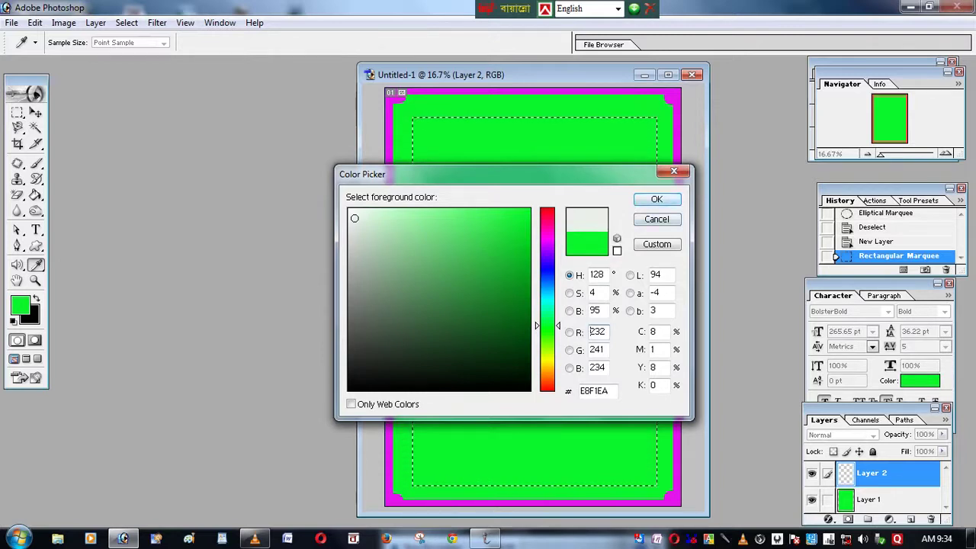
click(657, 199)
click(35, 194)
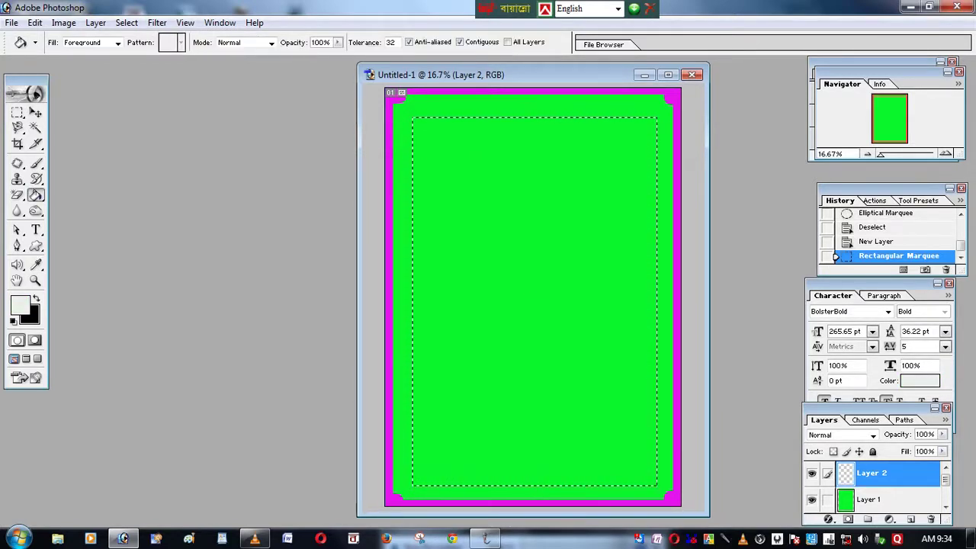
click(534, 301)
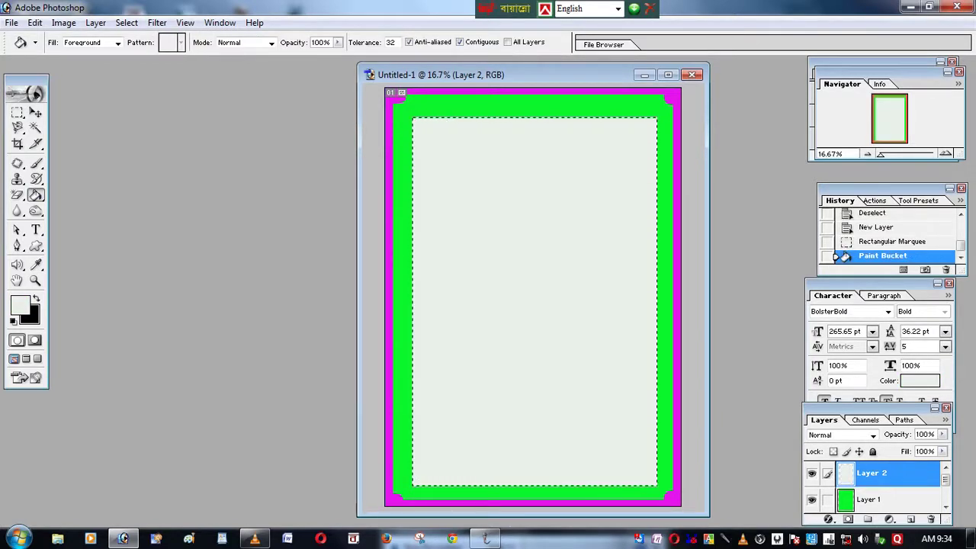
key(v)
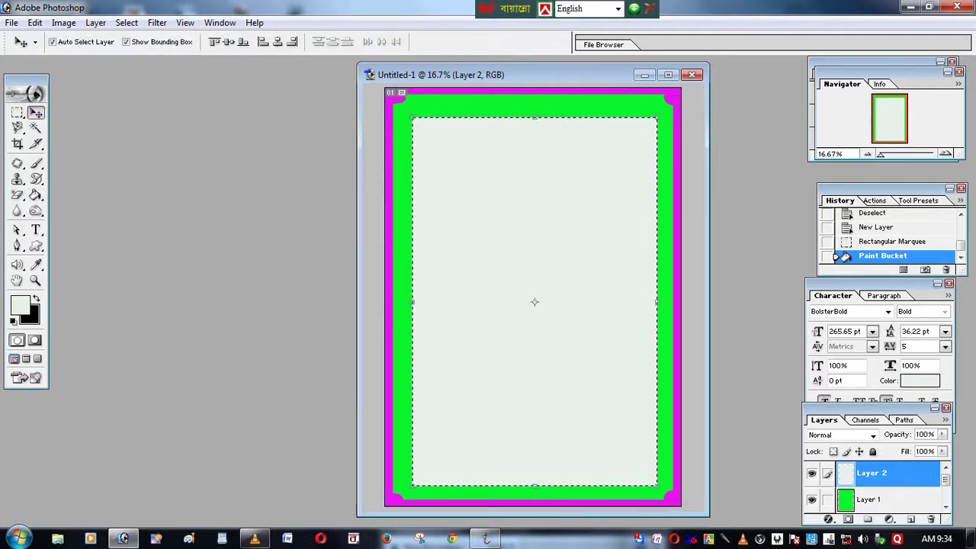
Free-transform the off-white panel outward on every side and apply it
key(ctrl+t)
drag(412, 116, 408, 108)
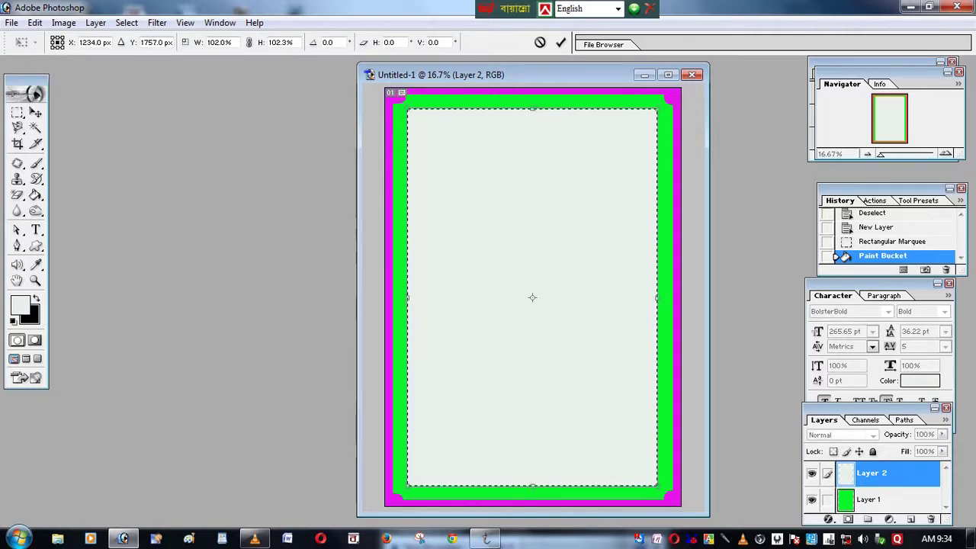
drag(657, 108, 660, 108)
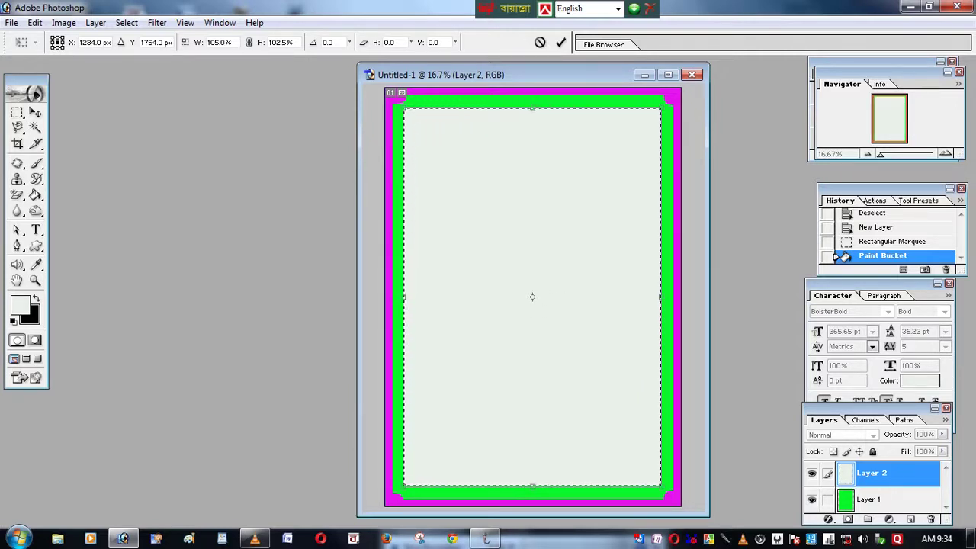
drag(532, 485, 532, 488)
drag(660, 486, 665, 490)
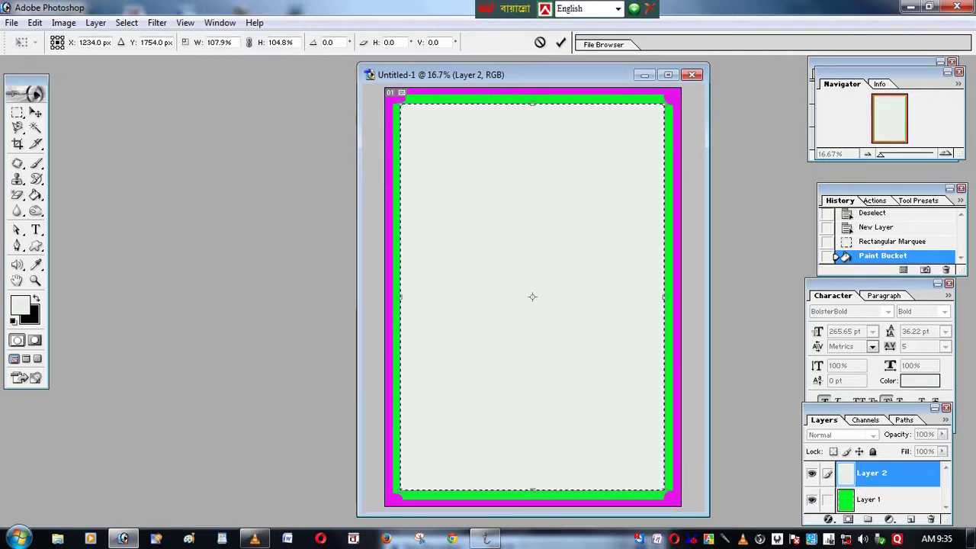
key(v)
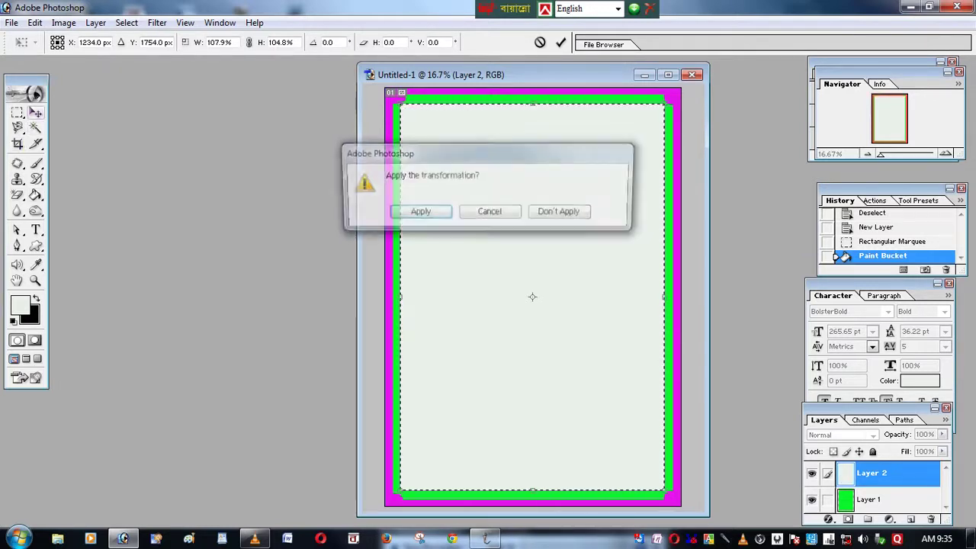
key(Return)
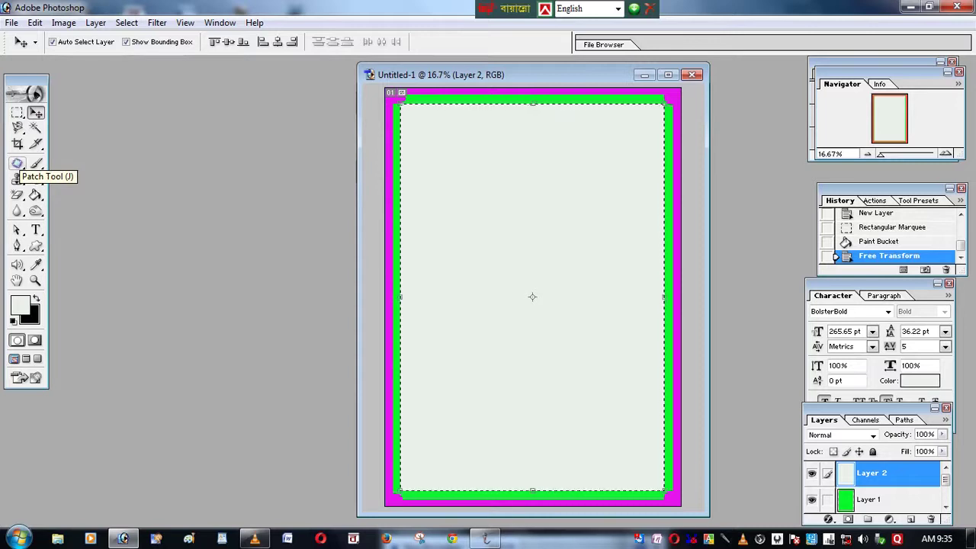
Deselect the selection around the off-white panel
click(17, 112)
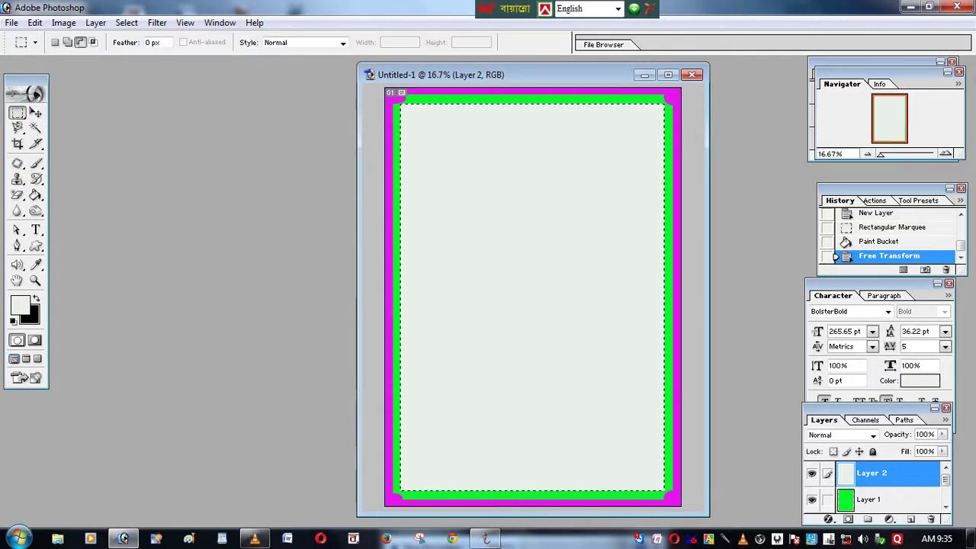
right_click(454, 153)
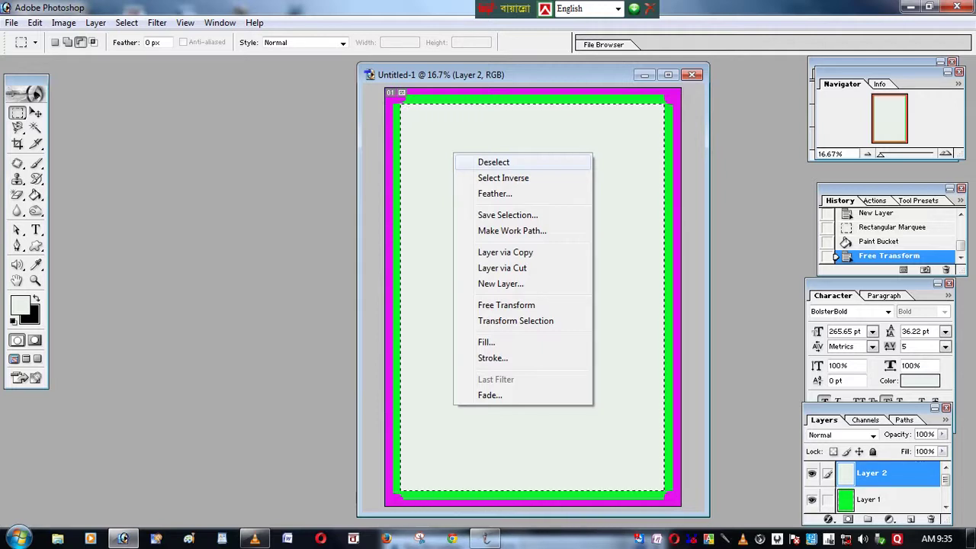
click(493, 162)
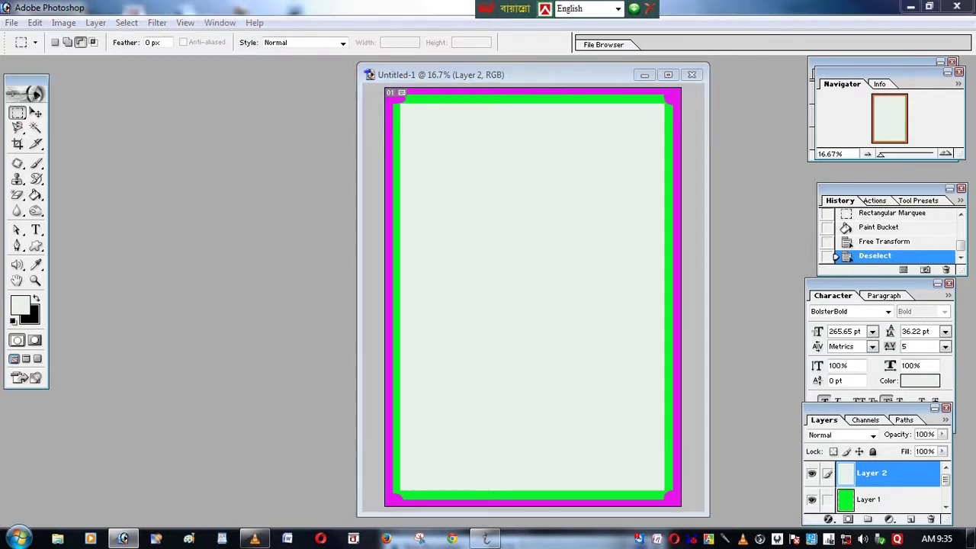
In the Open dialog, browse to the E:\Photo Frame\photo frame folder
key(ctrl+o)
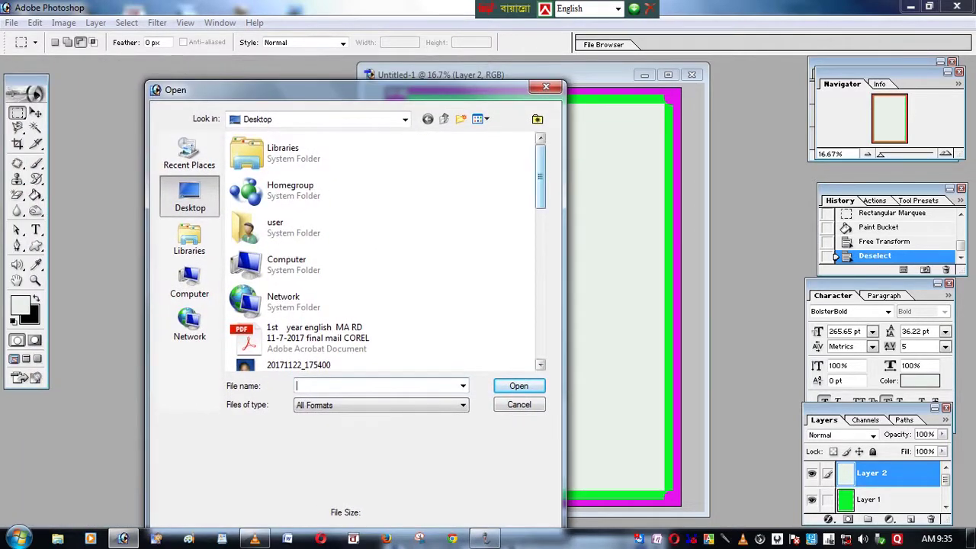
scroll(382, 252, down, 3)
scroll(343, 252, up, 1)
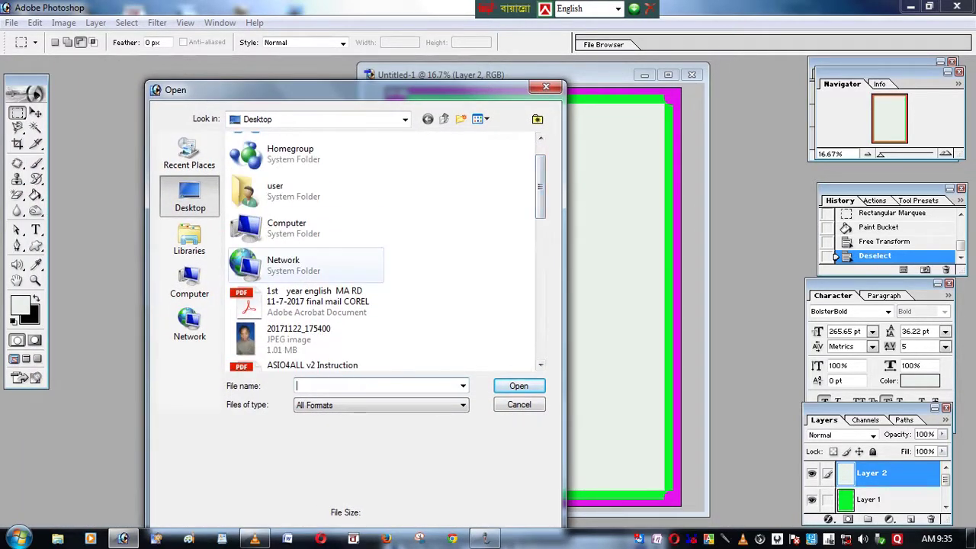
double_click(287, 227)
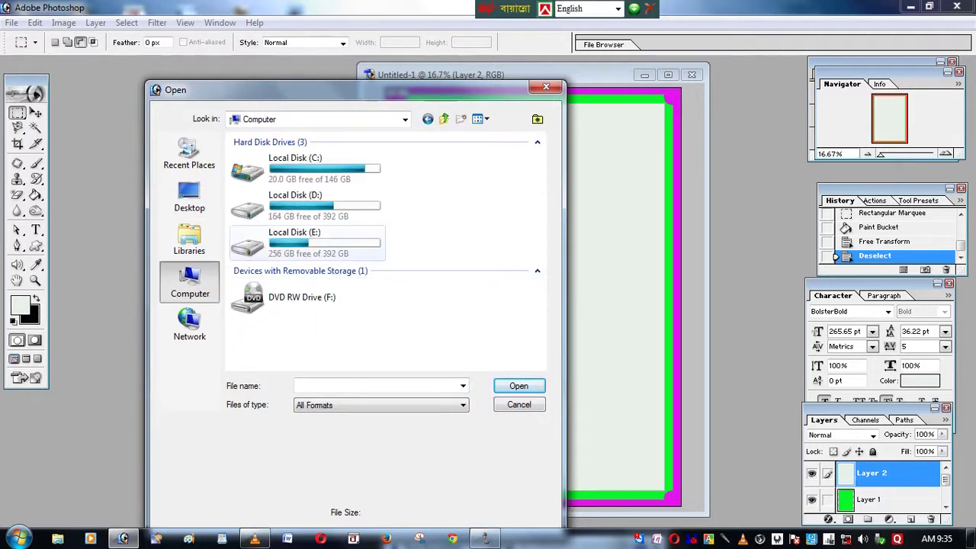
double_click(295, 241)
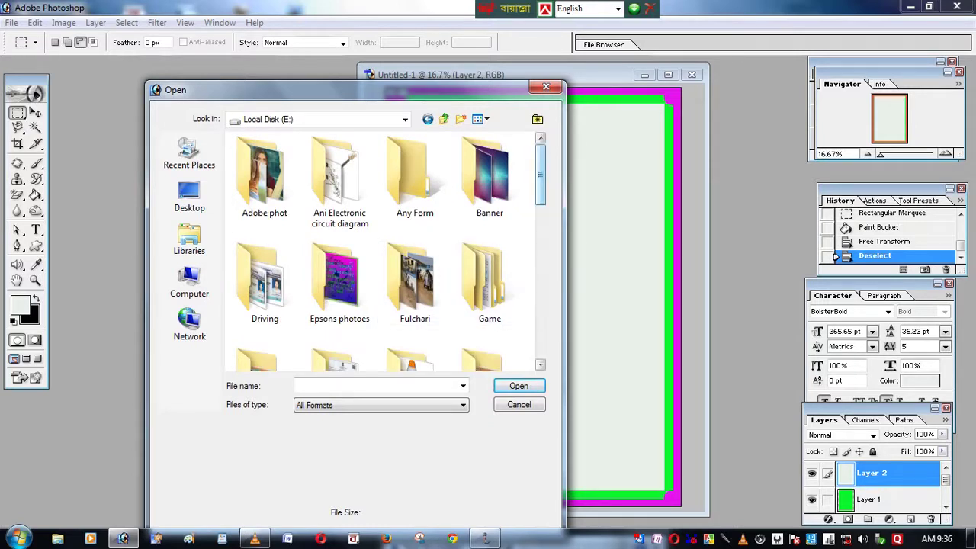
scroll(381, 251, down, 3)
scroll(382, 252, down, 3)
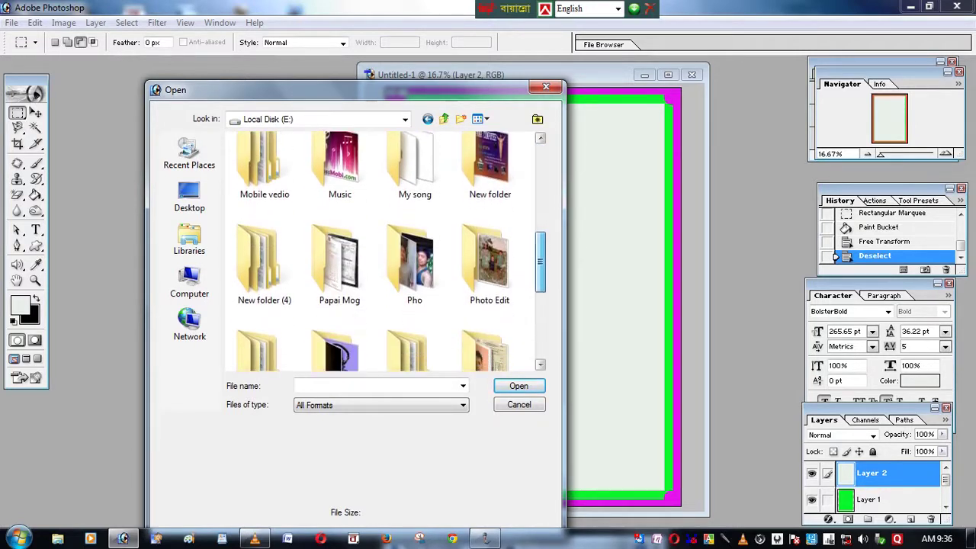
scroll(382, 252, down, 2)
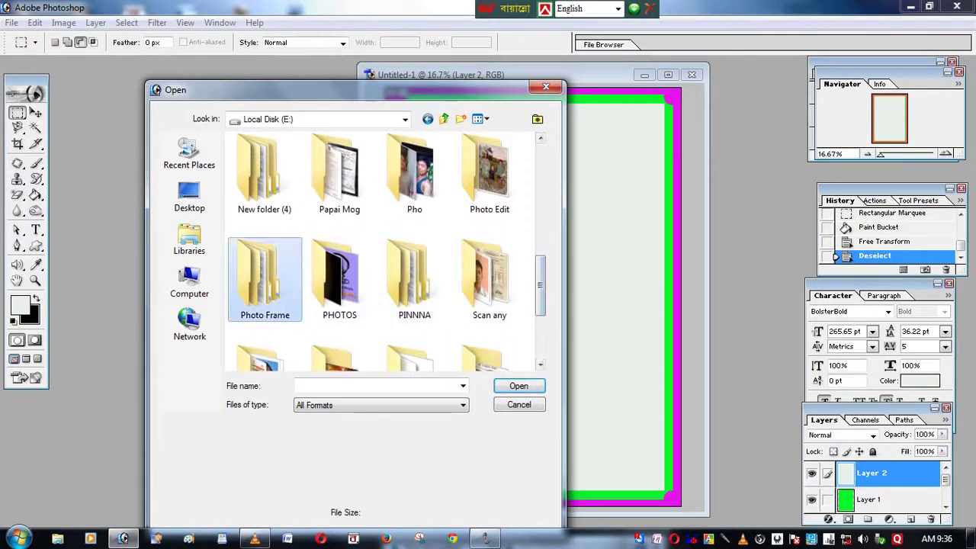
double_click(264, 267)
double_click(415, 176)
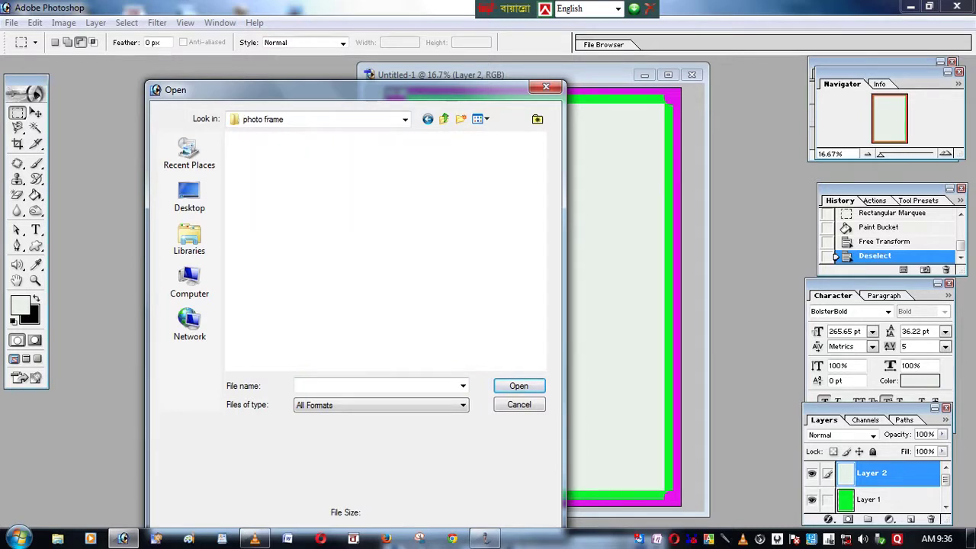
Open pink-flower-clipart-colorful-flower-11.jpg from that folder
scroll(381, 252, down, 3)
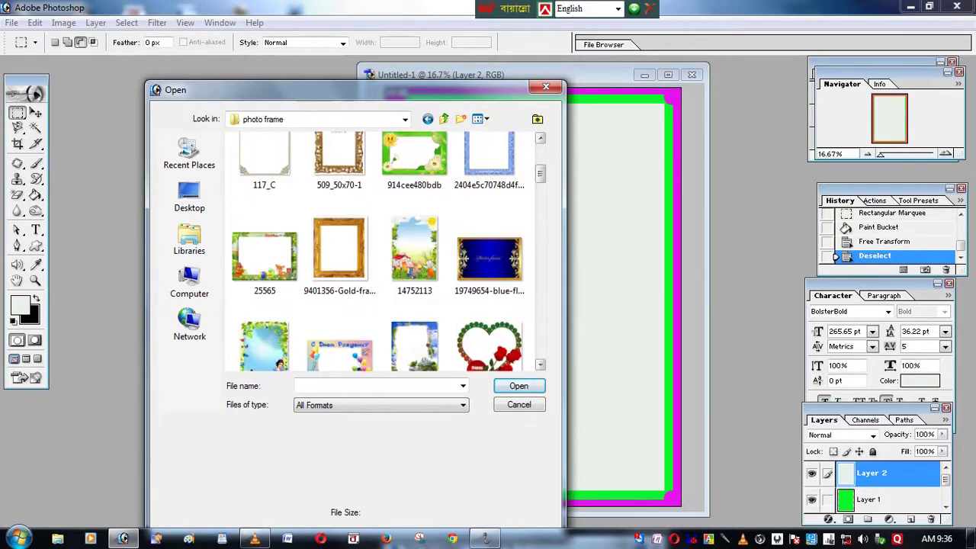
scroll(382, 251, down, 1)
scroll(381, 252, down, 5)
scroll(382, 252, down, 2)
scroll(382, 252, down, 2)
scroll(381, 252, down, 2)
scroll(381, 252, down, 3)
scroll(382, 252, down, 2)
scroll(381, 251, down, 3)
scroll(381, 251, down, 3)
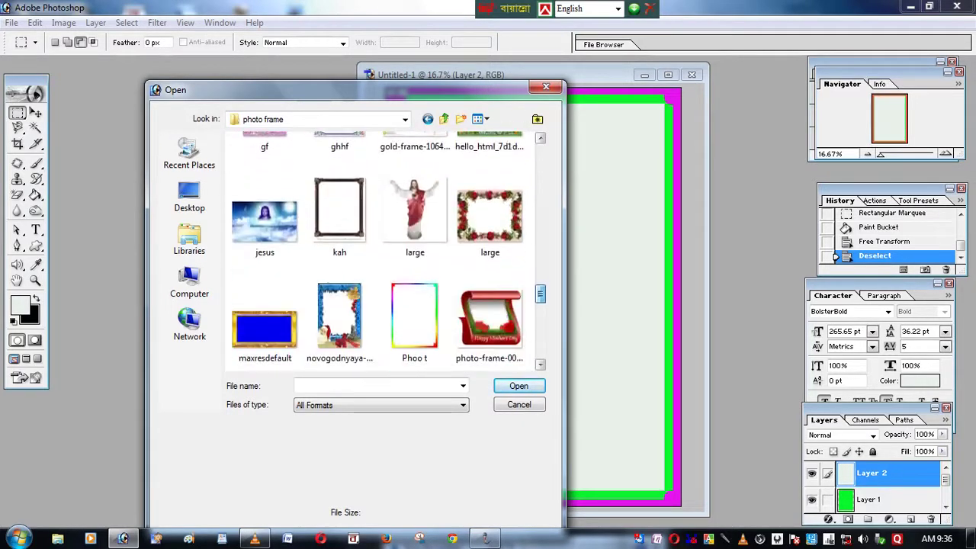
scroll(381, 252, down, 3)
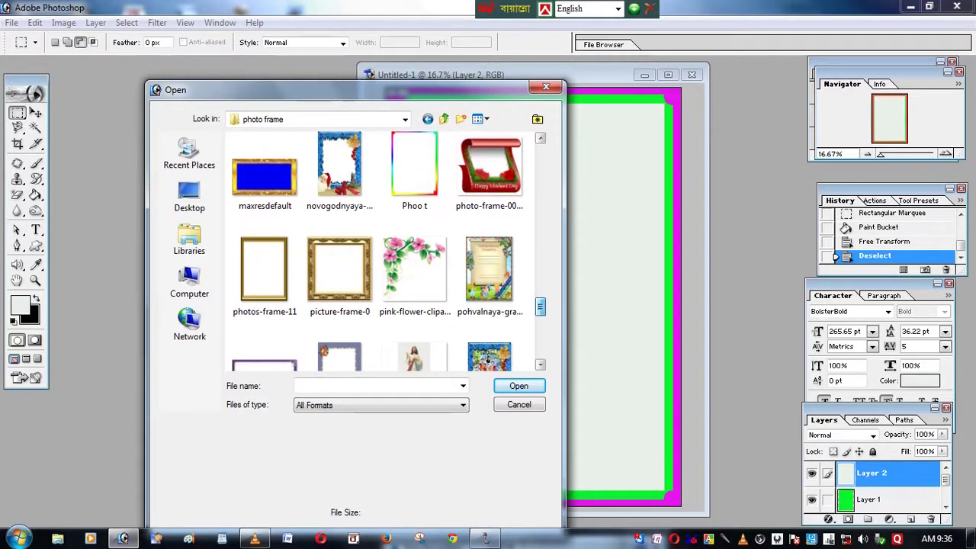
click(412, 269)
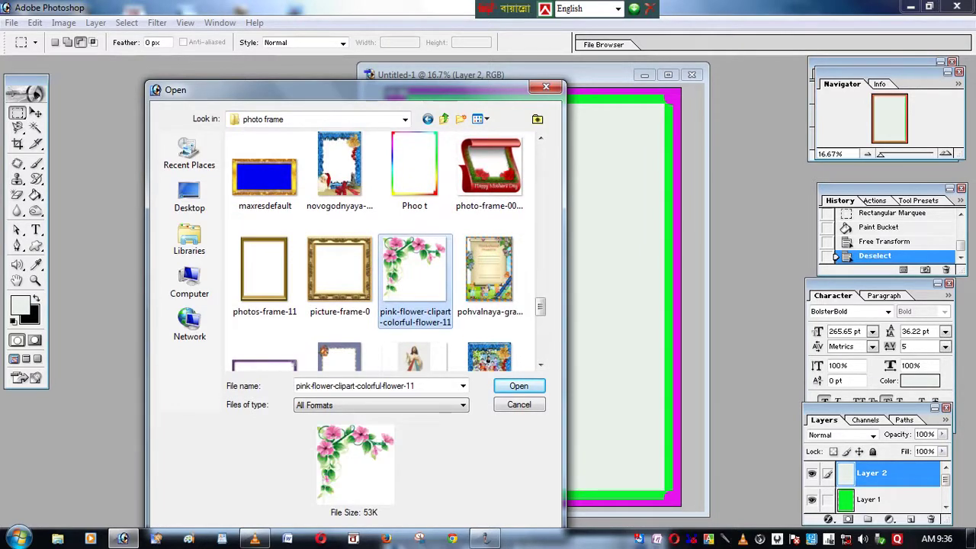
key(Return)
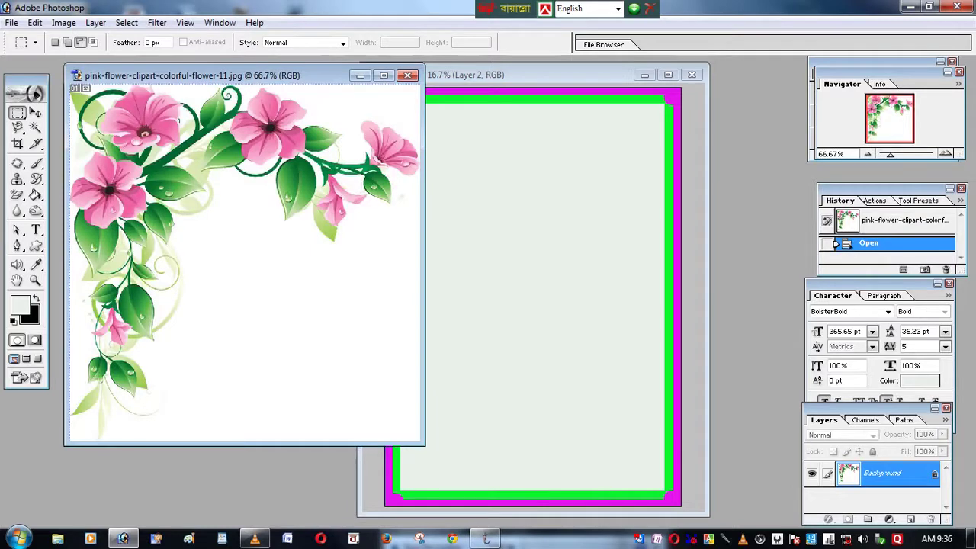
Use several Magic Wand clicks to select the white background around the pink flowers and leaves
drag(229, 75, 214, 120)
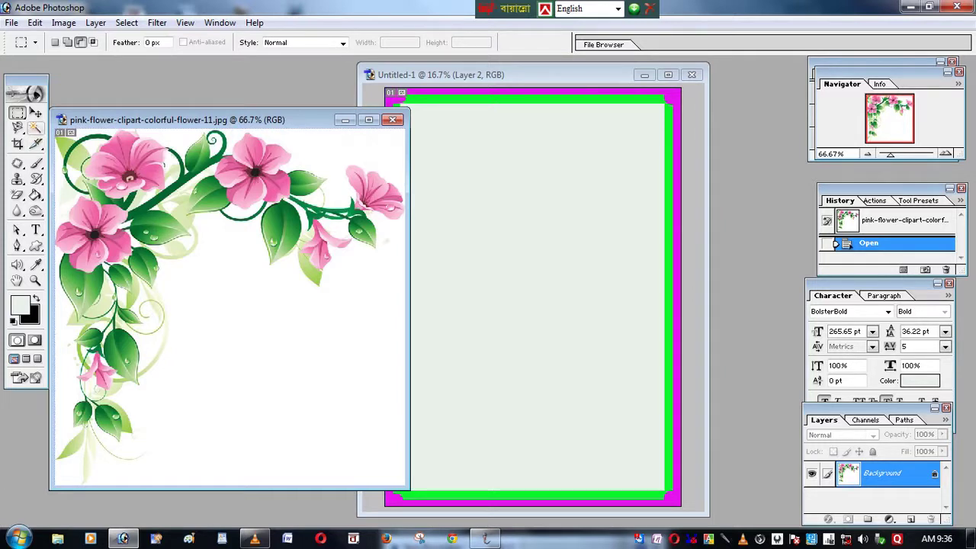
click(35, 128)
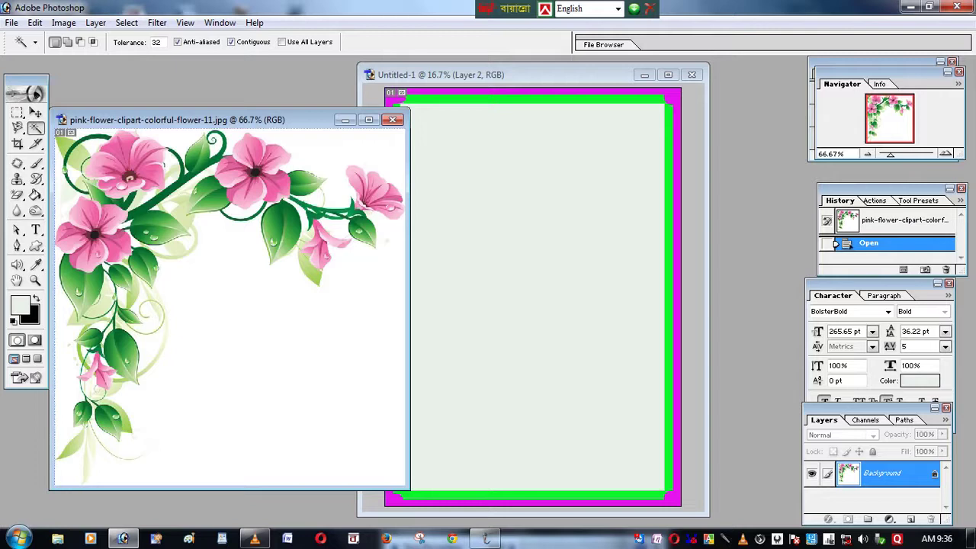
click(386, 242)
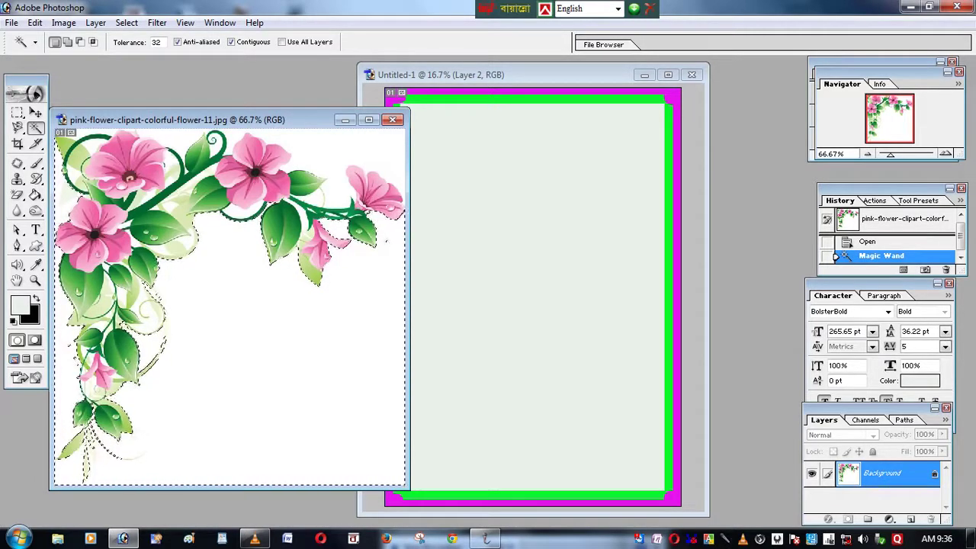
shift+click(320, 145)
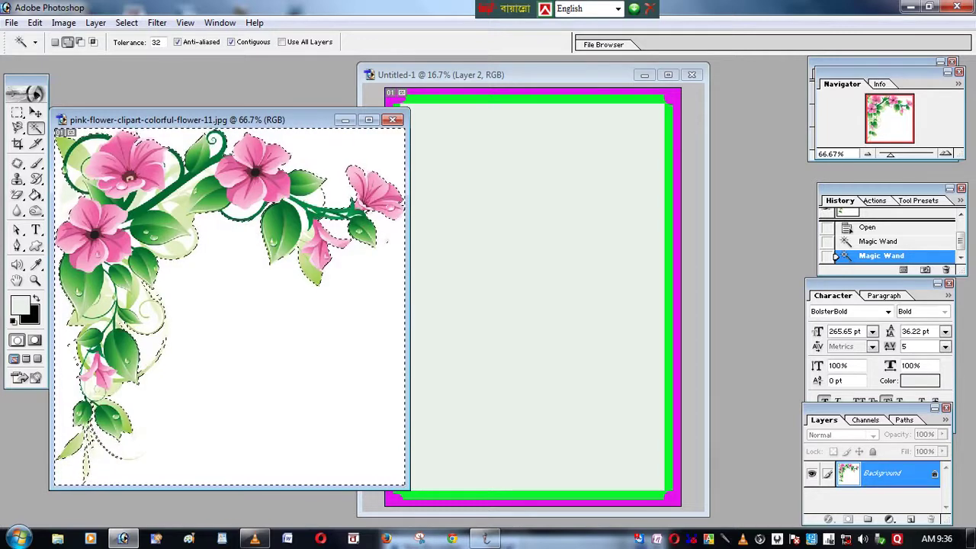
click(387, 243)
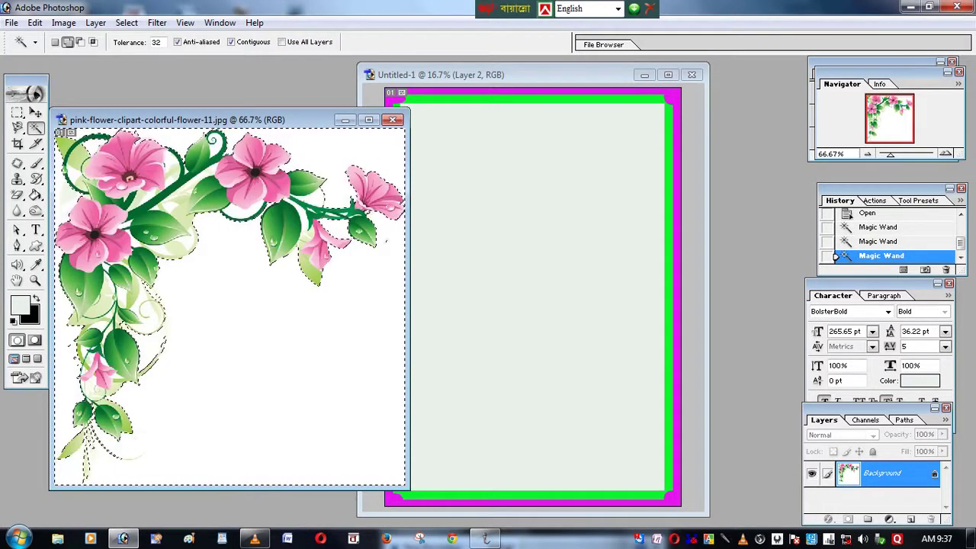
click(387, 243)
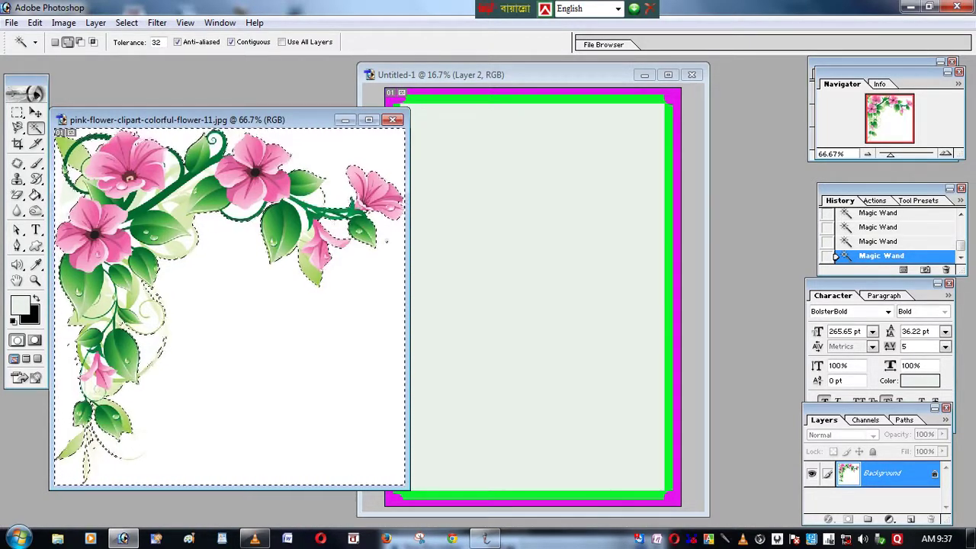
key(e)
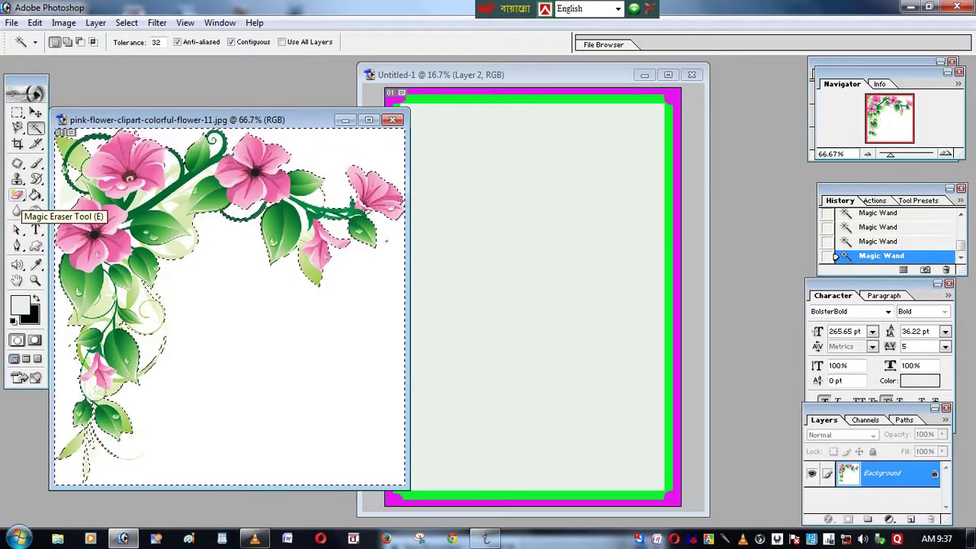
Erase the clipart's white background to transparency with the Magic Eraser, leaving flowers on Layer 0
click(17, 196)
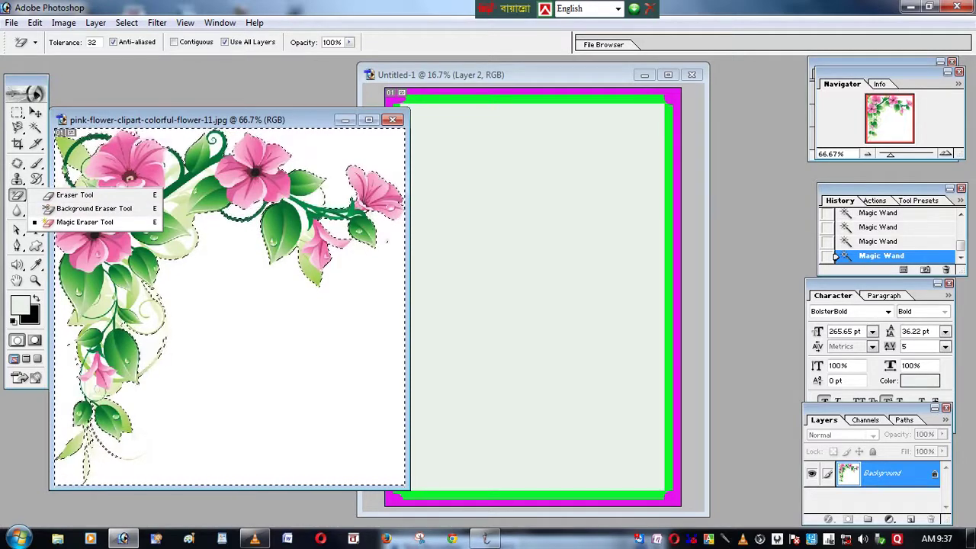
click(84, 222)
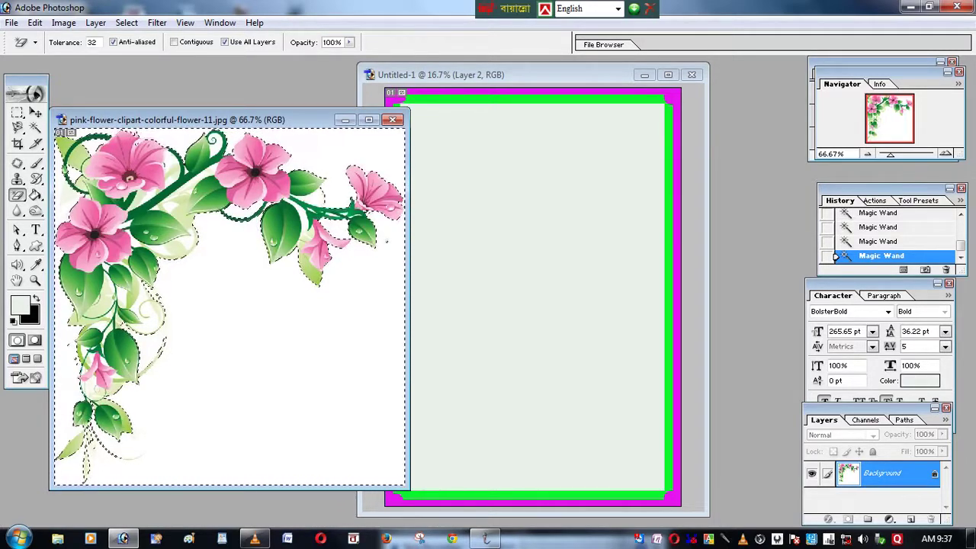
click(259, 366)
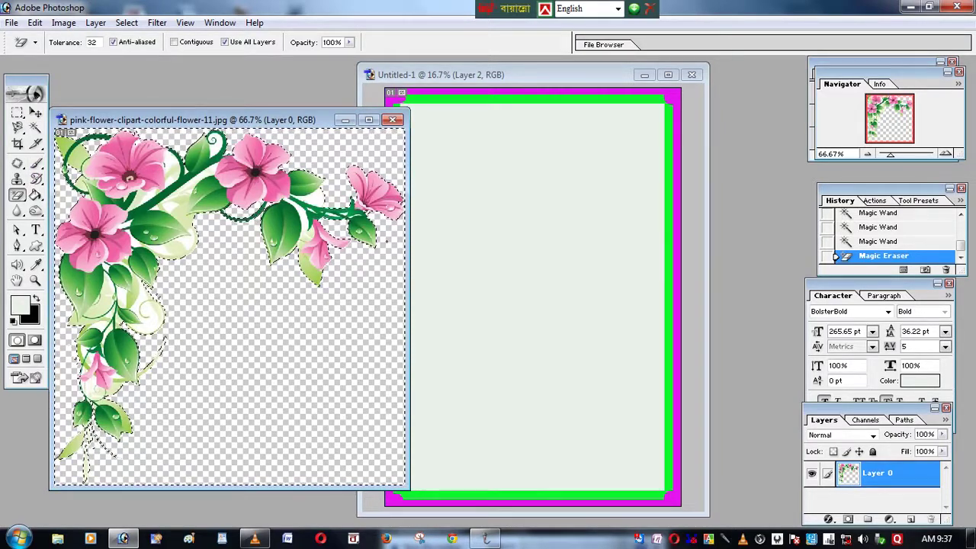
drag(229, 120, 156, 193)
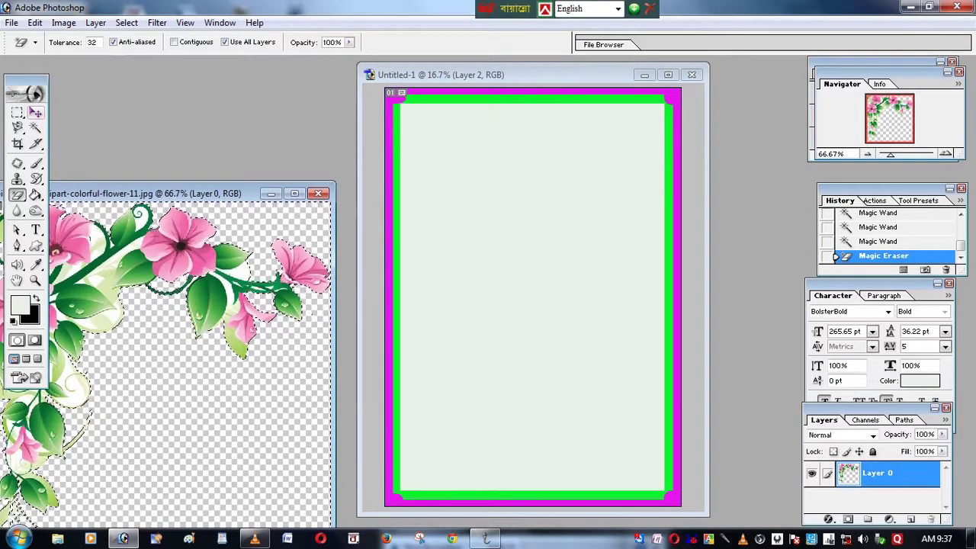
Move the flower clipart into Untitled-1 as Layer 3 and nudge it into the top-left corner
click(35, 113)
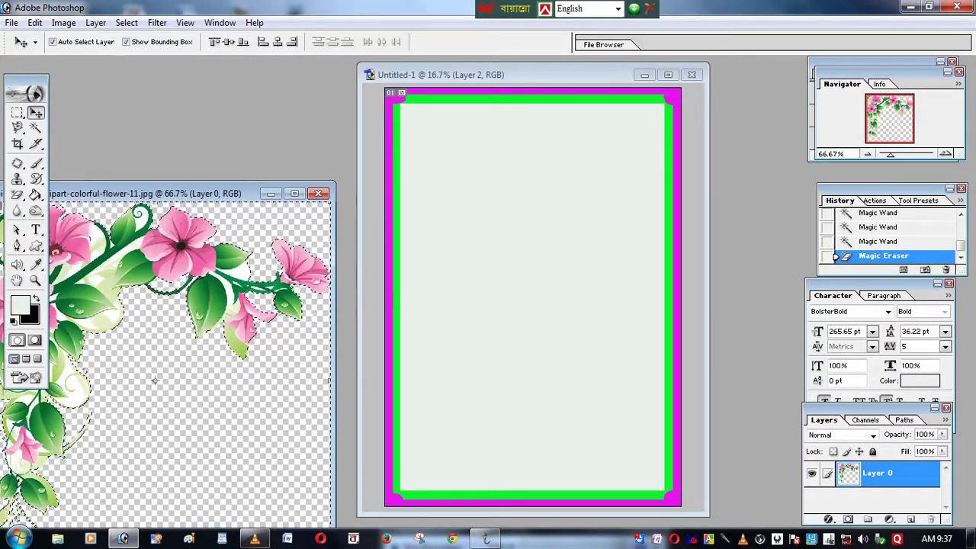
mouse_move(155, 379)
mouse_down()
mouse_move(384, 379)
mouse_move(534, 275)
mouse_move(450, 240)
mouse_move(406, 164)
mouse_up()
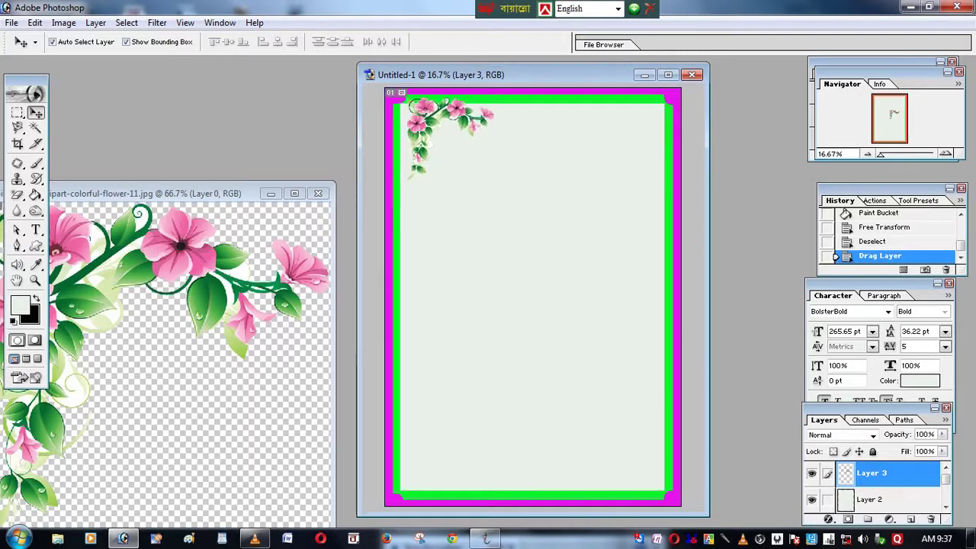
drag(405, 164, 400, 158)
key(shift+Up)
key(shift+Left)
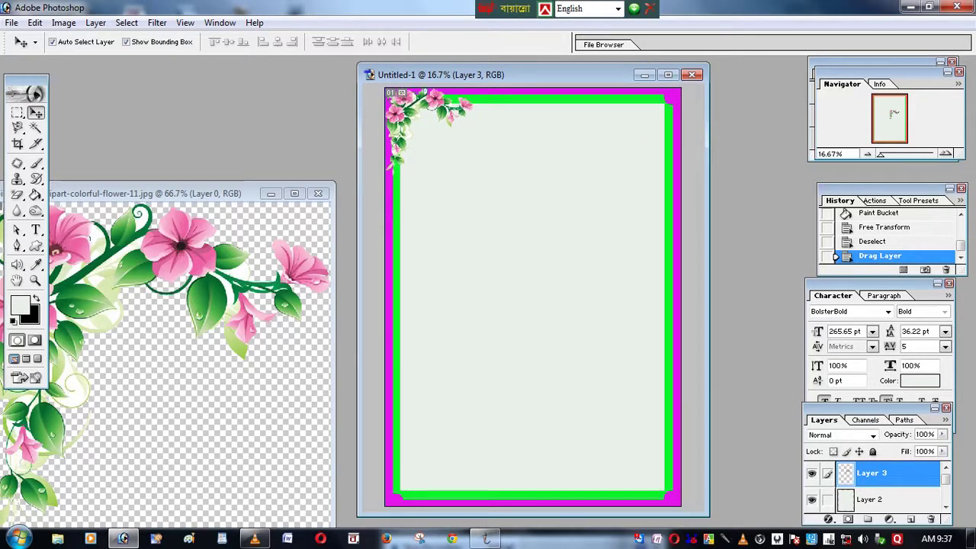
key(Up)
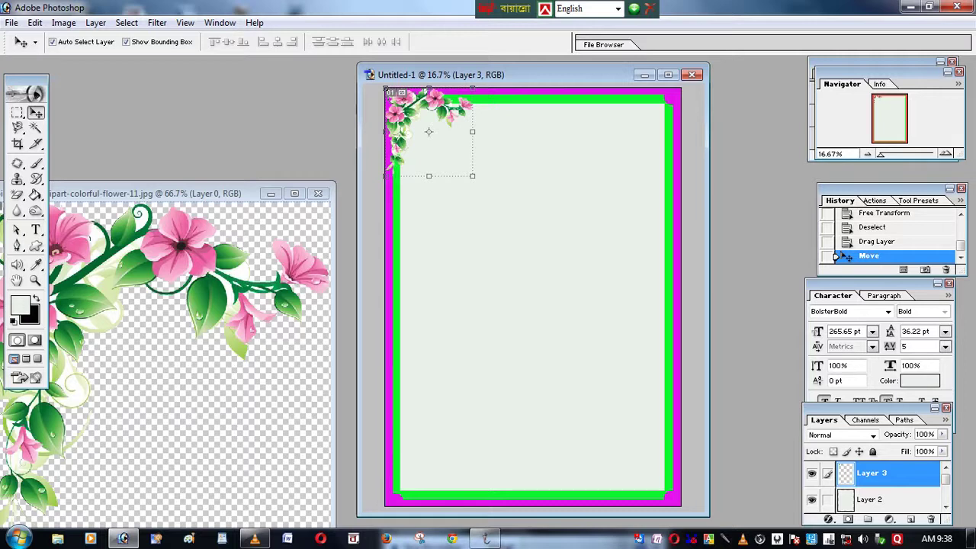
Alt-drag a copy of the flowers, rotate it about 180°, and place it bottom-right
drag(450, 134, 619, 427)
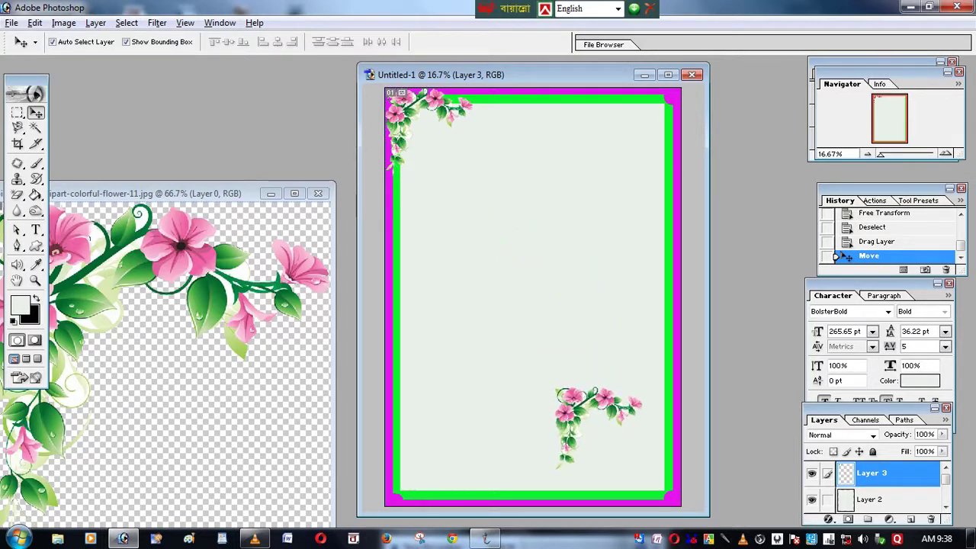
mouse_move(648, 480)
mouse_down()
mouse_move(541, 391)
mouse_move(535, 402)
mouse_up()
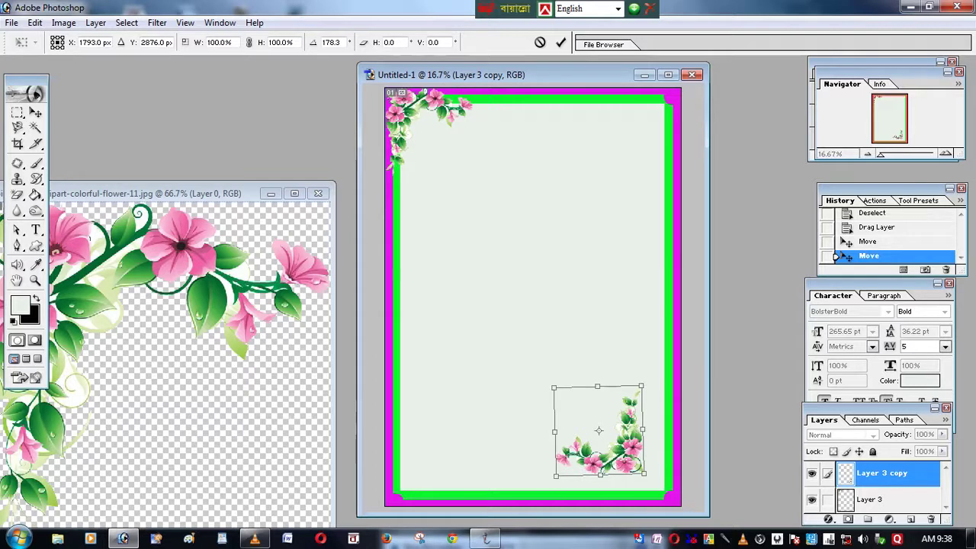
drag(535, 402, 535, 401)
click(35, 112)
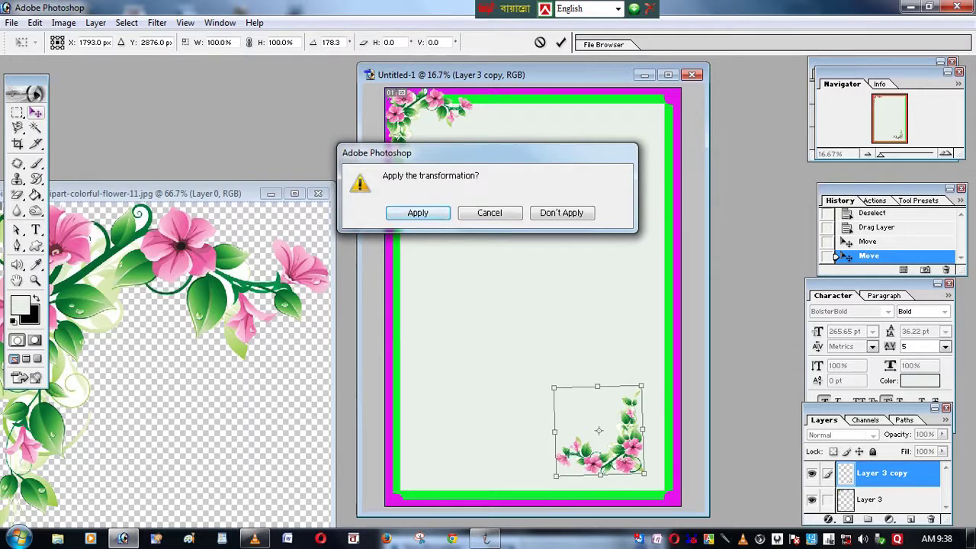
click(417, 213)
drag(606, 451, 637, 475)
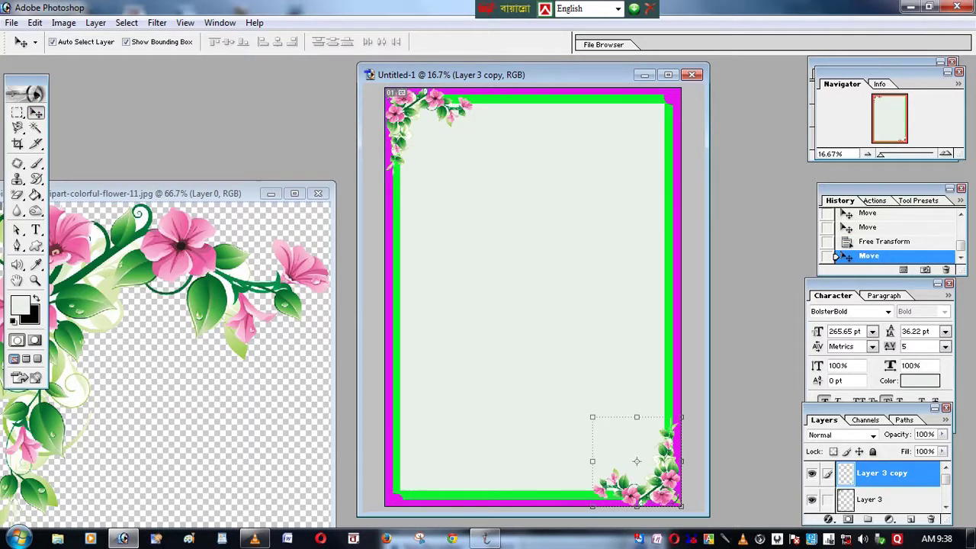
mouse_move(637, 460)
mouse_down()
mouse_move(580, 381)
mouse_move(637, 461)
mouse_up()
Duplicate the flowers again, flip the copy horizontally, and place it bottom-left
mouse_move(637, 461)
alt+mouse_down()
mouse_move(555, 345)
mouse_move(523, 265)
mouse_move(545, 283)
alt+mouse_up()
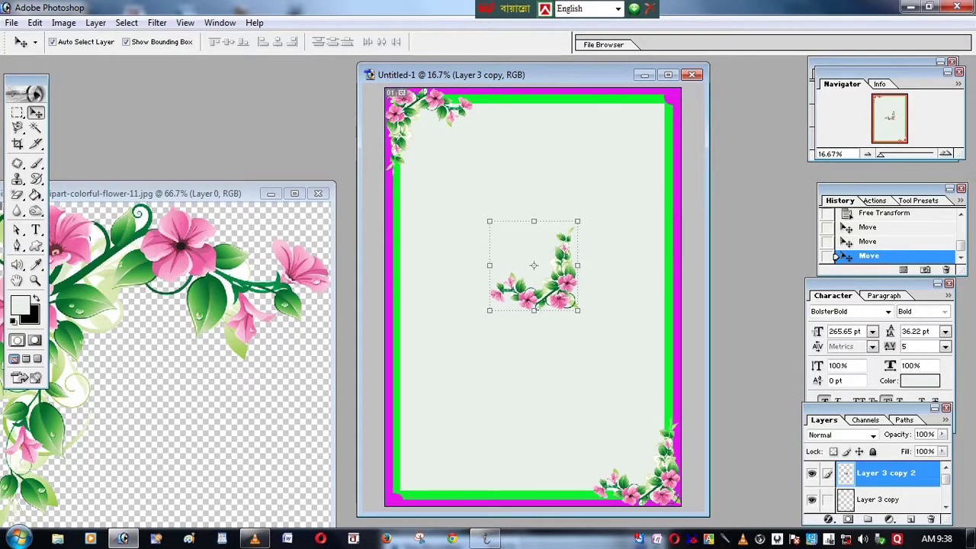
key(ctrl+t)
mouse_move(489, 265)
mouse_down()
mouse_move(660, 265)
mouse_move(464, 406)
mouse_move(429, 461)
mouse_move(553, 206)
mouse_up()
click(35, 113)
click(417, 212)
Rotate another flower copy 179.7° and move it into the top-right corner
key(ctrl+t)
drag(583, 163, 523, 250)
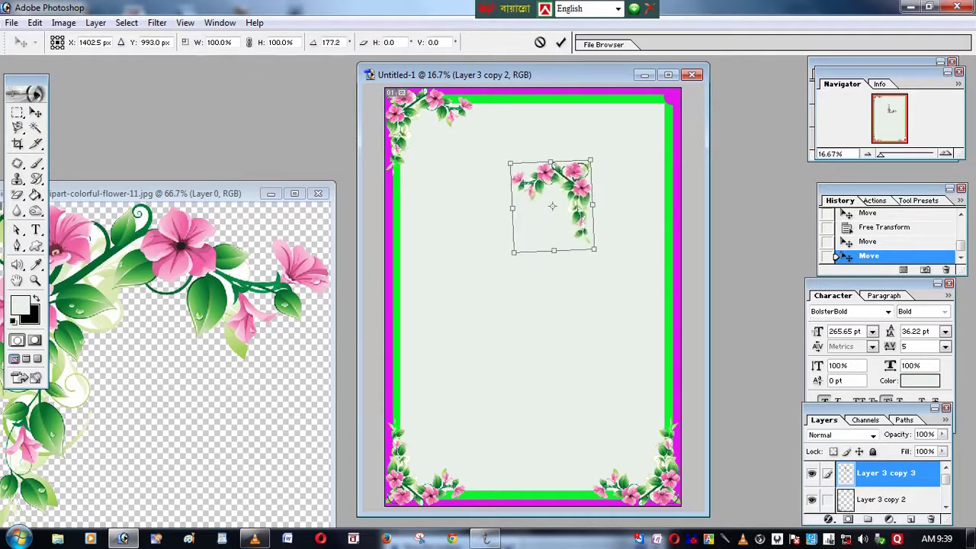
click(36, 113)
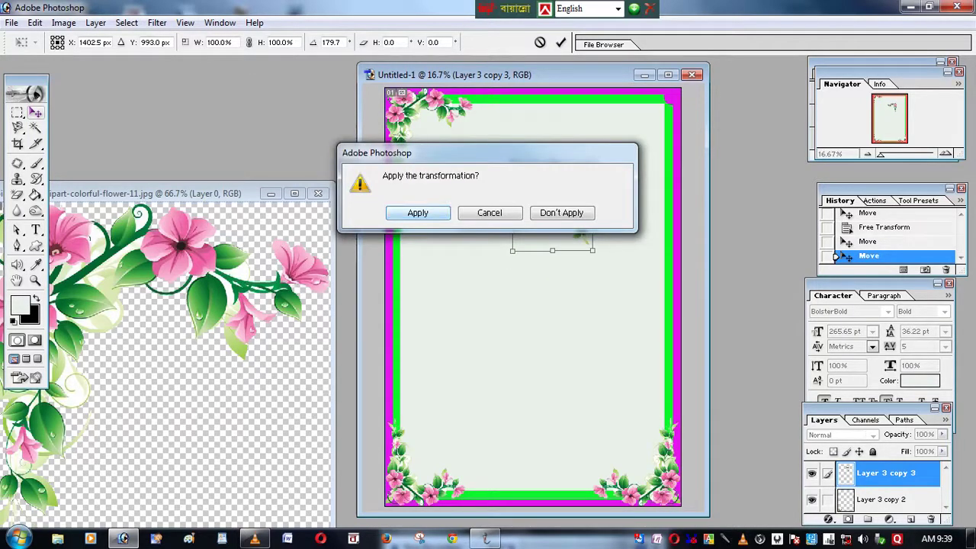
key(Return)
drag(570, 186, 640, 133)
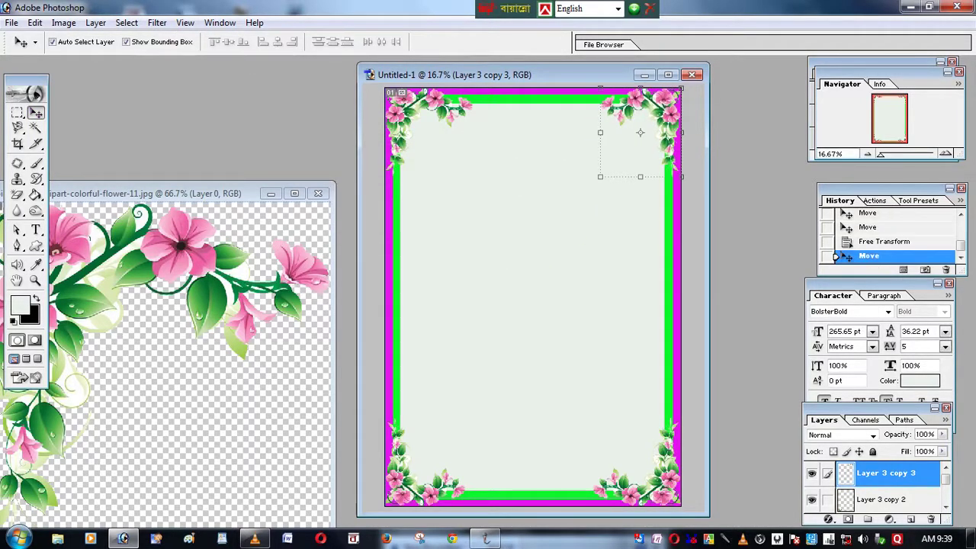
Save the frame to the Desktop as JPEG 'Flower photo frame', then quit without saving the layered file
click(532, 296)
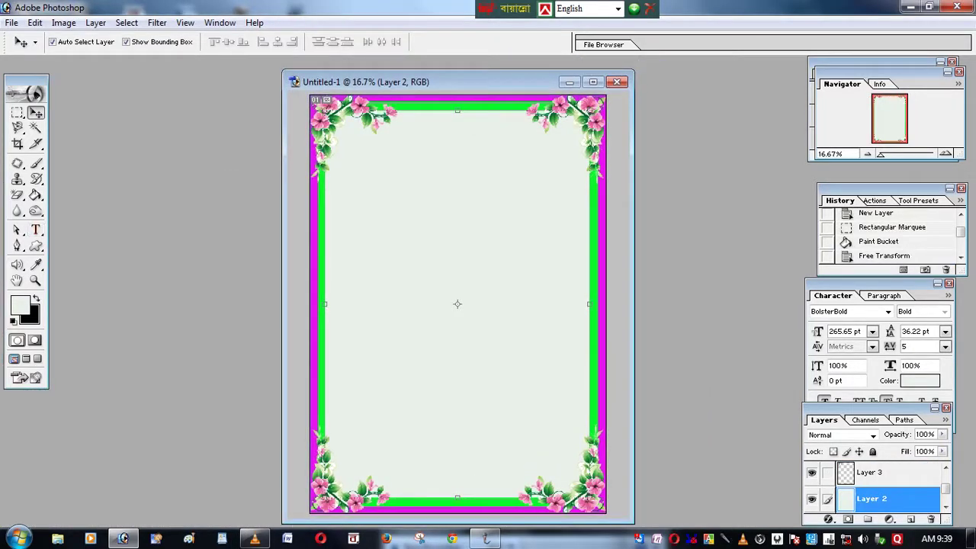
click(11, 22)
click(44, 153)
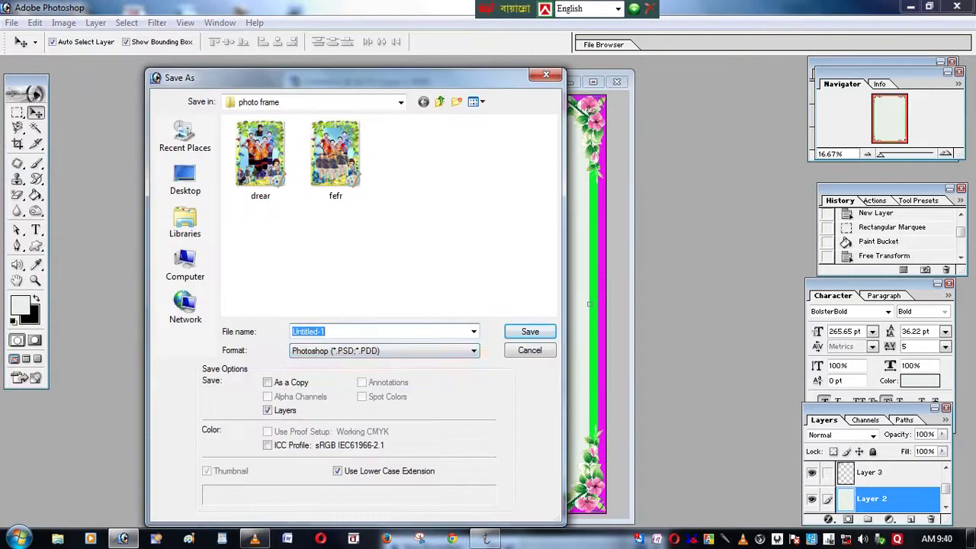
click(473, 350)
click(337, 420)
text(Flower photo frame)
click(185, 181)
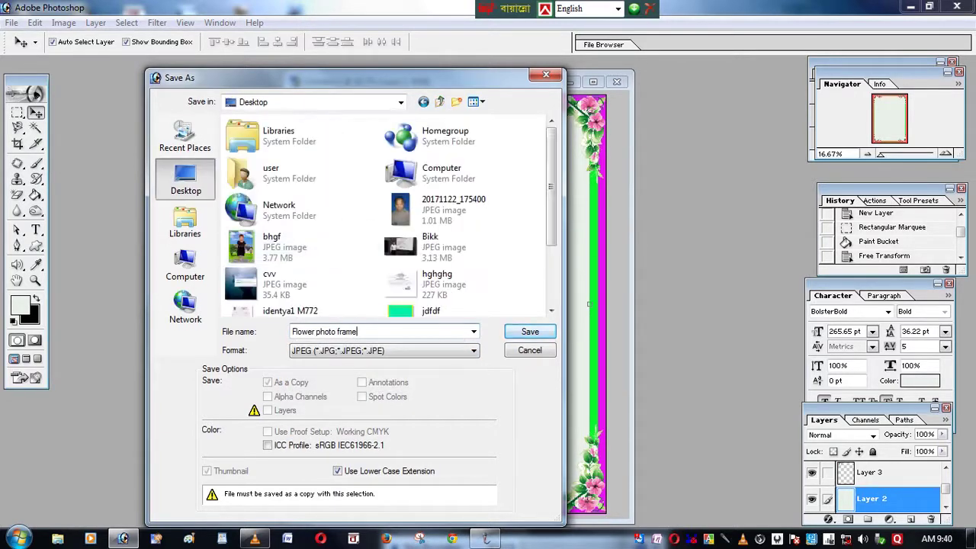
click(530, 331)
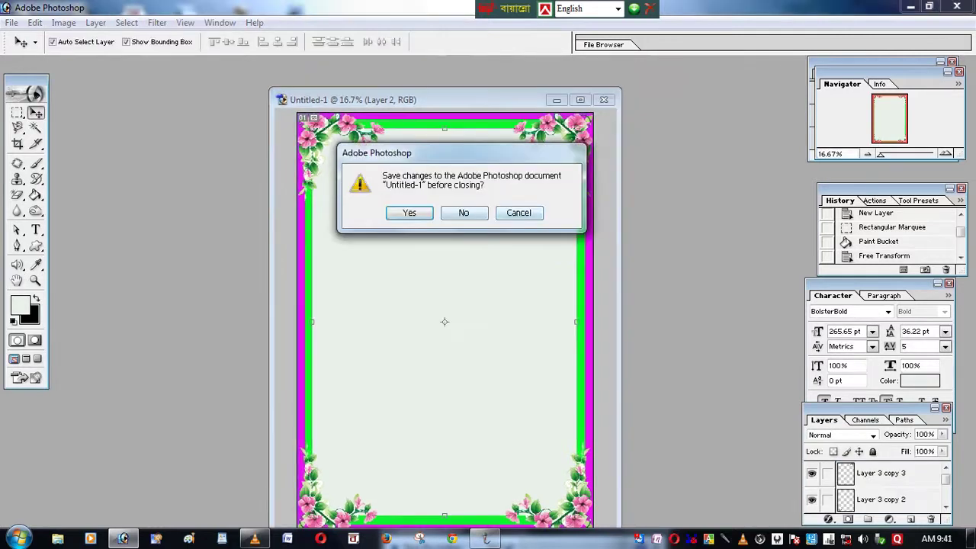
click(464, 213)
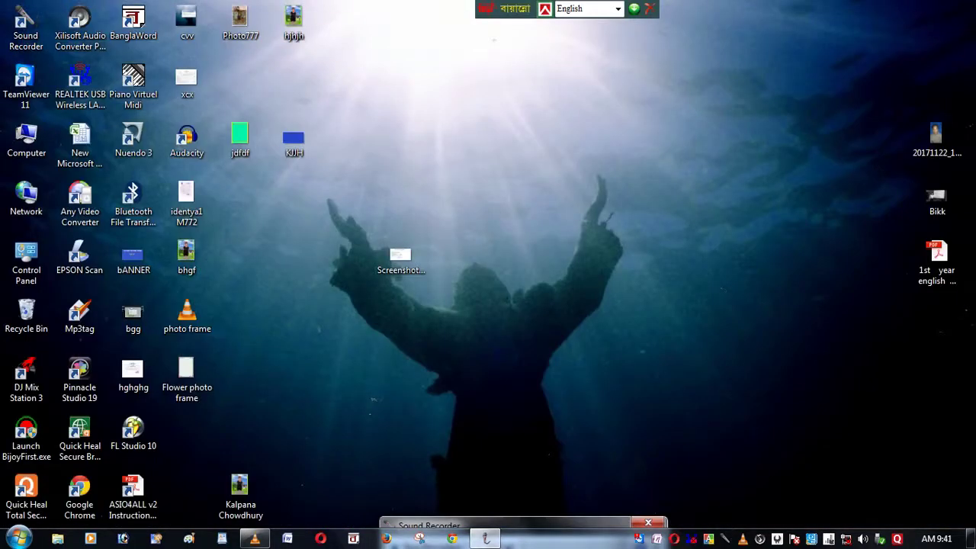
Refresh the desktop and open 'Flower photo frame' in Windows Photo Viewer, repositioning its window
right_click(560, 125)
right_click(566, 142)
click(605, 184)
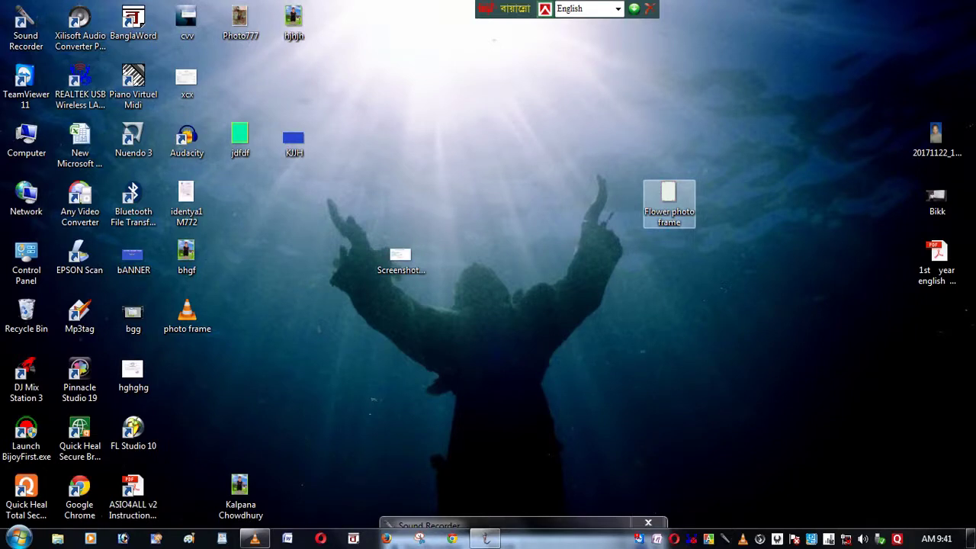
right_click(662, 192)
click(702, 201)
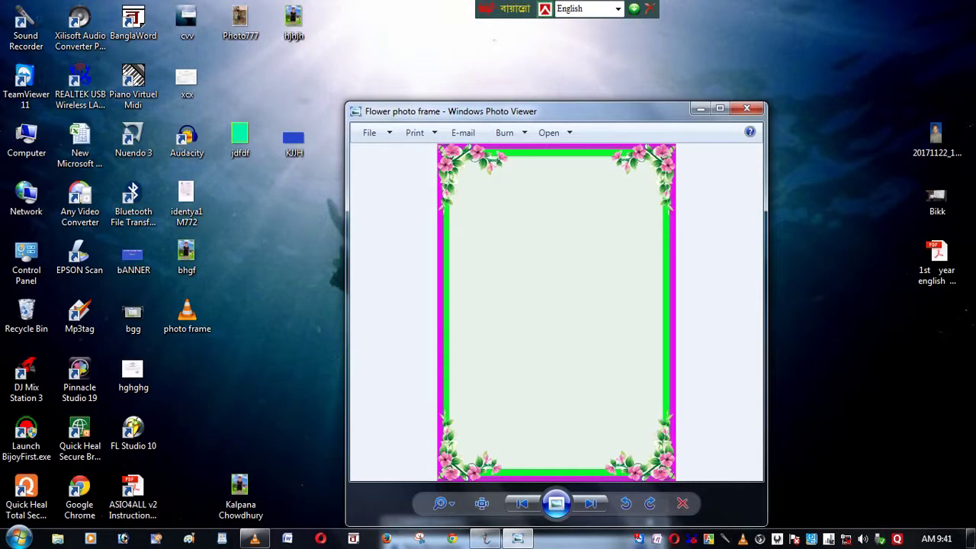
double_click(533, 110)
drag(932, 6, 715, 76)
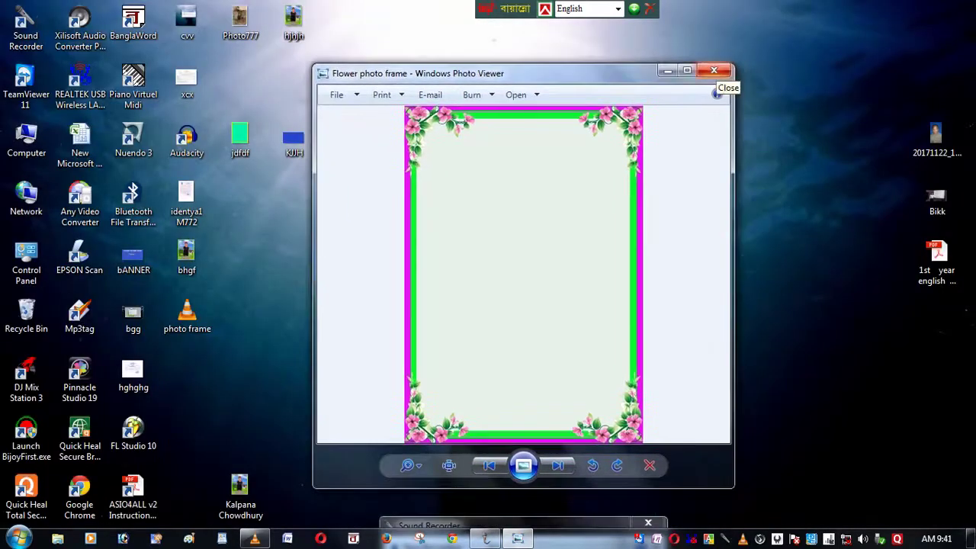